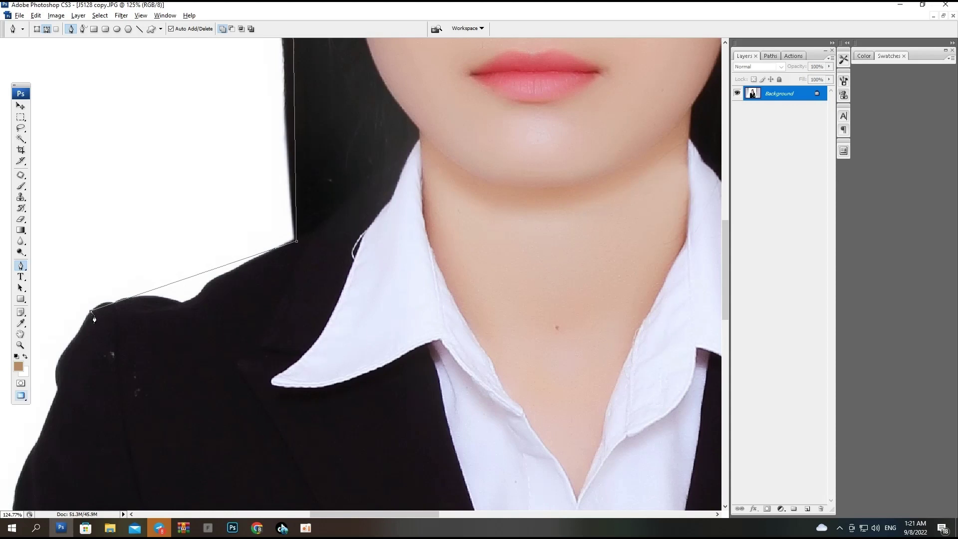
Step: Continue the Pen path down the outer edge of the left-hand sleeve and straight across the lower jacket to the opposite sleeve
drag(74, 400, 202, 112)
drag(146, 281, 179, 149)
drag(132, 426, 176, 247)
key(ctrl+0)
drag(222, 225, 342, 449)
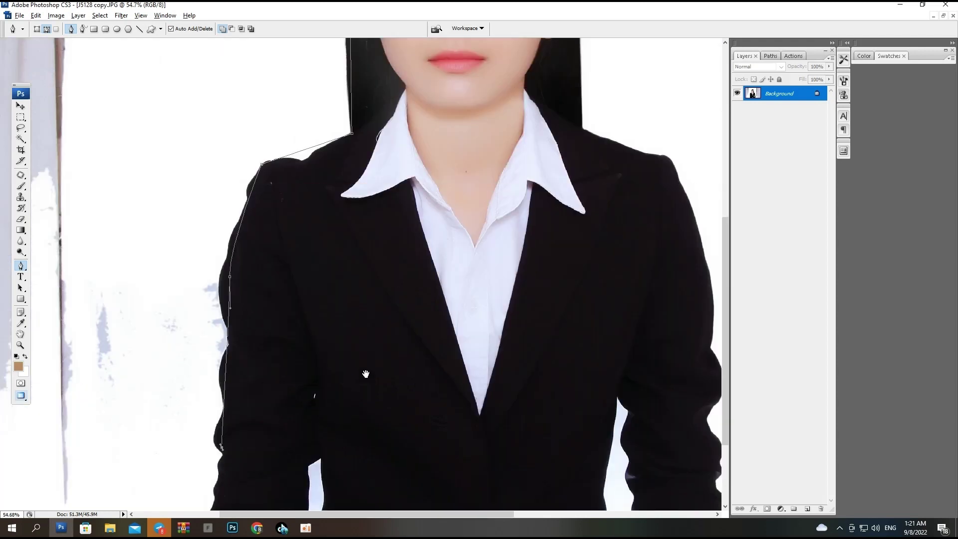
drag(368, 305, 322, 307)
drag(669, 445, 667, 441)
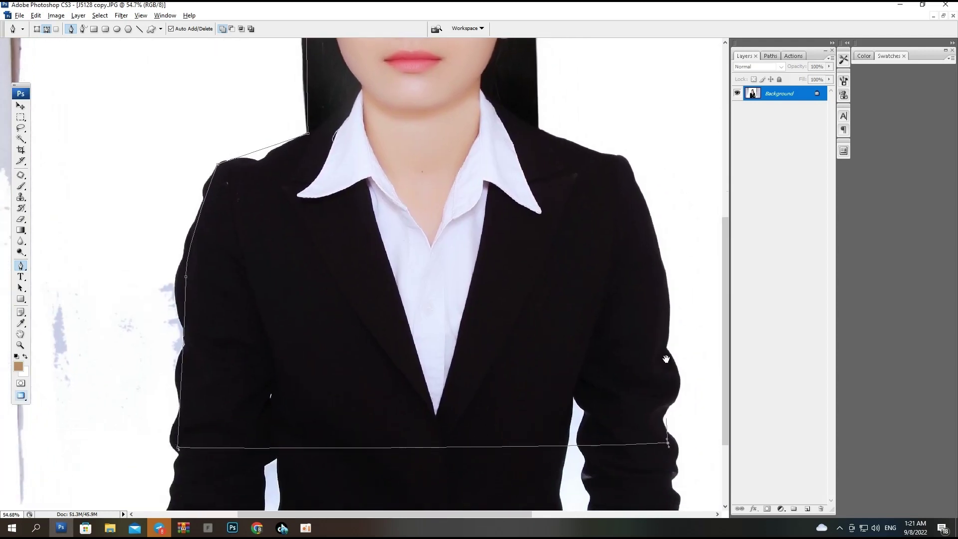
Step: Trace the Pen path up the right-hand sleeve and over the shoulder towards the hair
drag(644, 222, 633, 194)
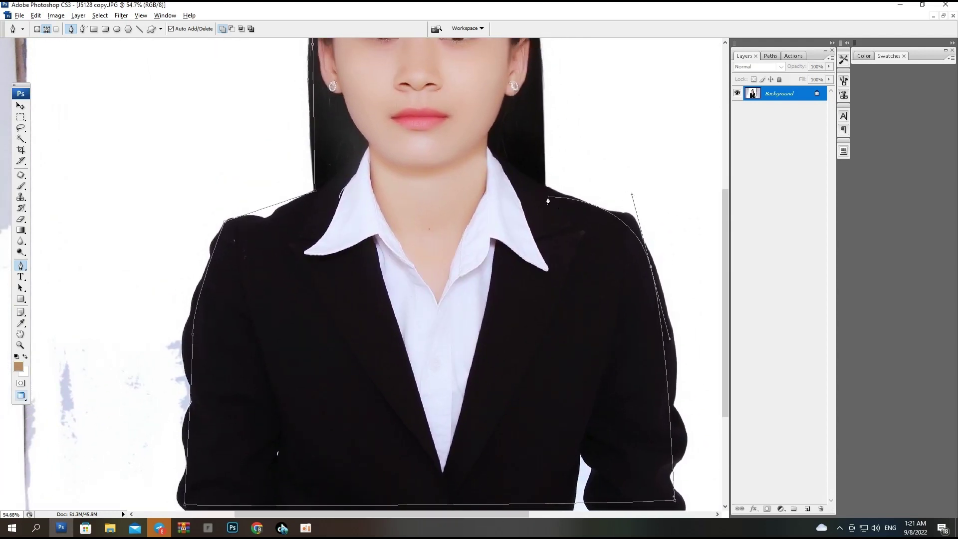
key(ctrl+z)
click(659, 309)
click(650, 271)
click(641, 234)
click(606, 214)
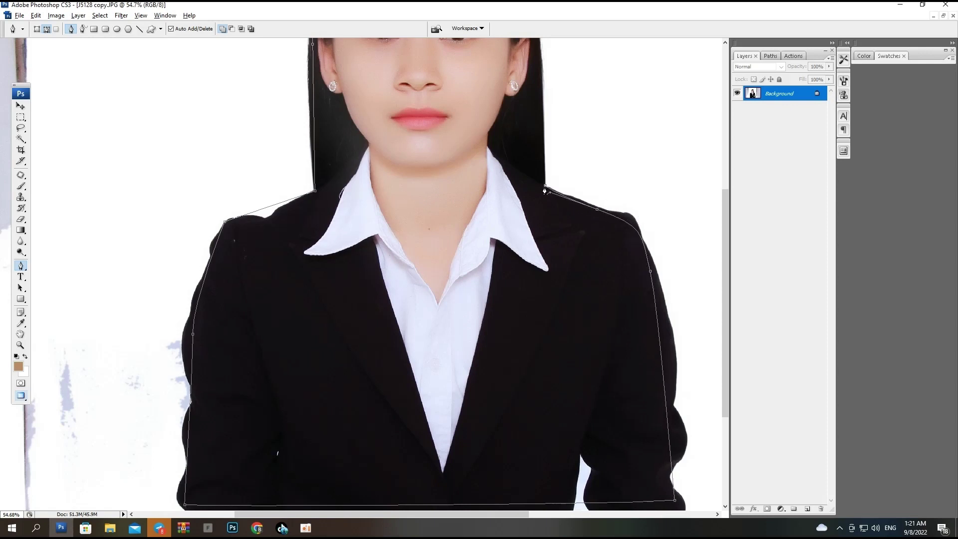
Step: Trace the path up the right-hand side of the hair and over the crown, closing the outline around the woman
drag(531, 139, 617, 365)
drag(593, 274, 649, 499)
drag(354, 139, 618, 302)
drag(607, 263, 601, 186)
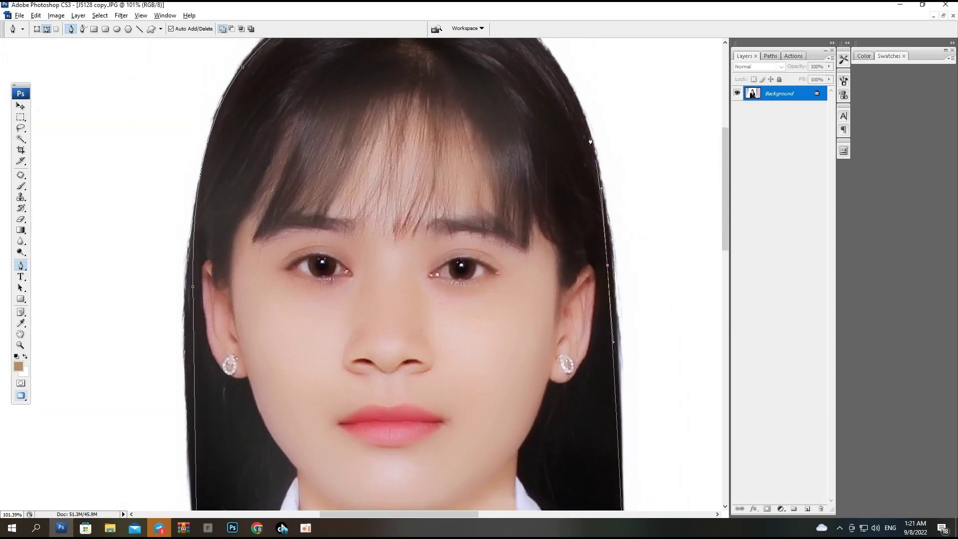
drag(571, 103, 603, 244)
drag(589, 210, 549, 137)
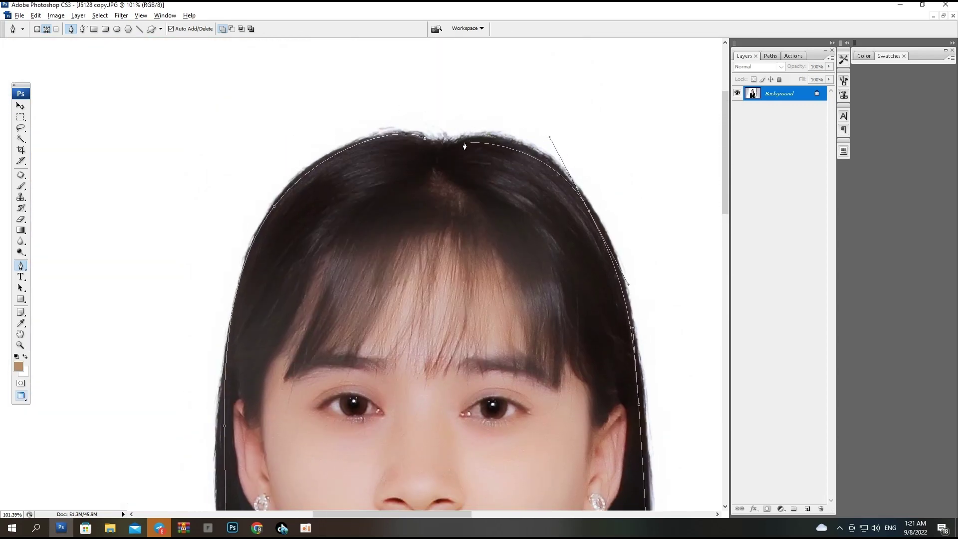
drag(464, 142, 442, 142)
Step: Convert the closed outline into a selection and feather its edge
key(ctrl+Return)
key(ctrl+alt+d)
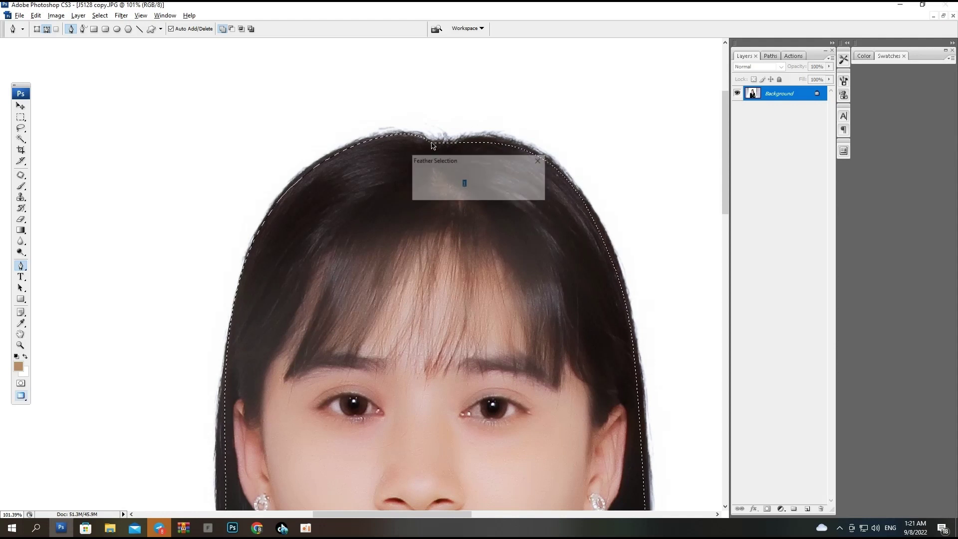
key(Return)
key(ctrl+minus)
key(ctrl+minus)
key(ctrl+minus)
key(ctrl+minus)
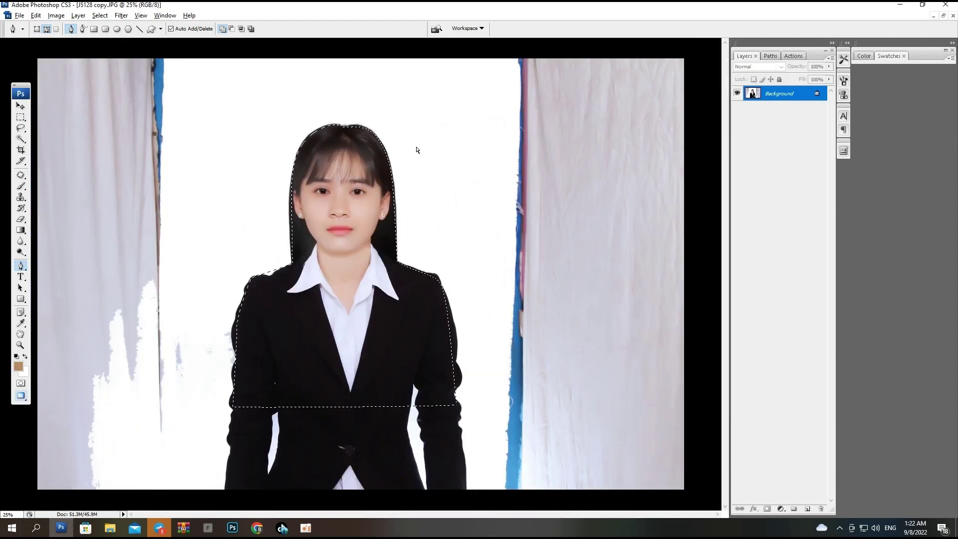
scroll(418, 158, up, 4)
drag(154, 248, 340, 307)
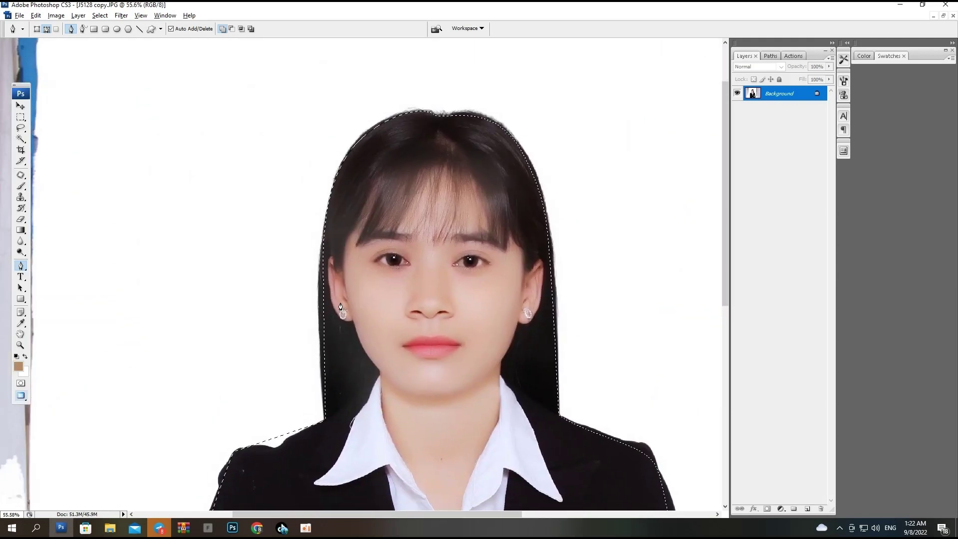
Step: Set the foreground color to bright blue, hex 0090ff
click(19, 366)
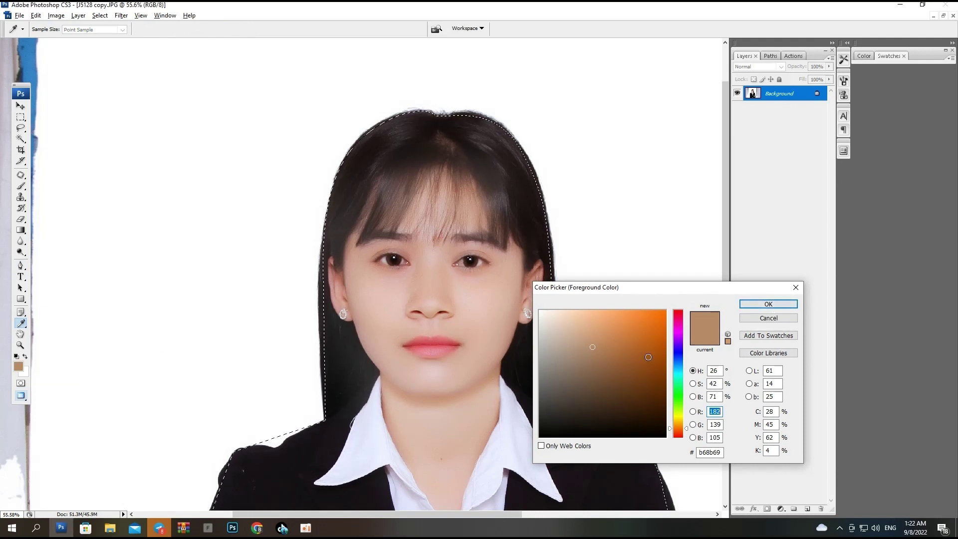
click(678, 358)
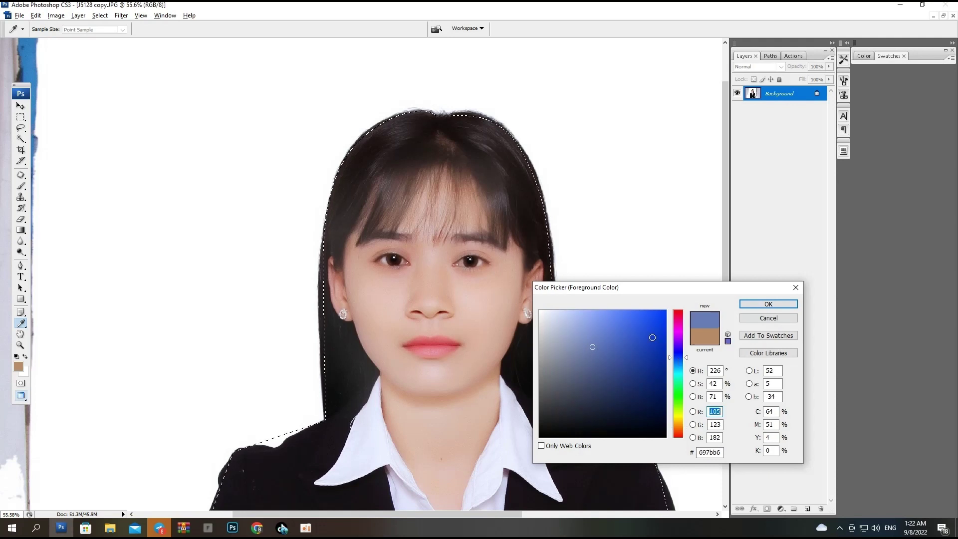
drag(651, 336, 650, 276)
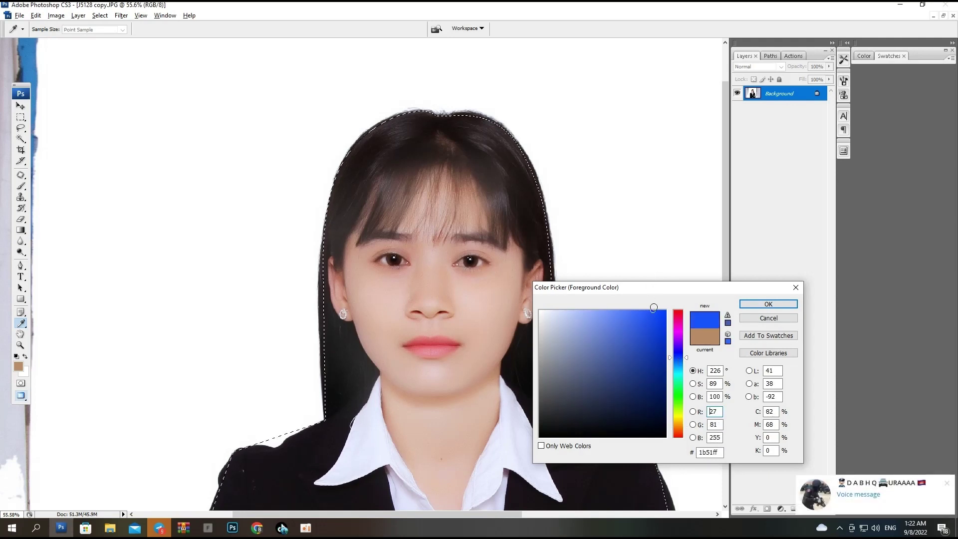
drag(646, 319, 646, 307)
drag(679, 358, 680, 365)
drag(646, 332, 677, 296)
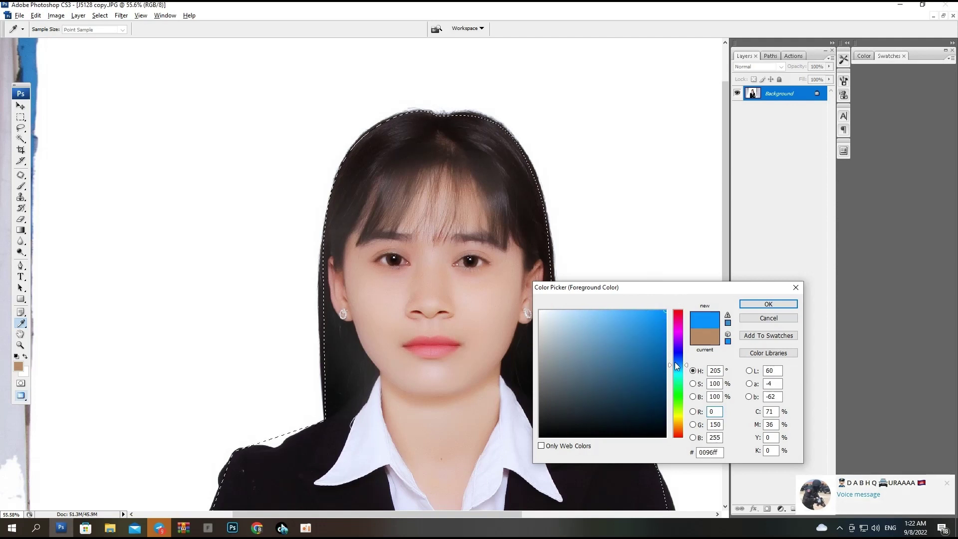
mouse_move(676, 365)
mouse_down()
mouse_move(680, 359)
mouse_move(684, 369)
mouse_up()
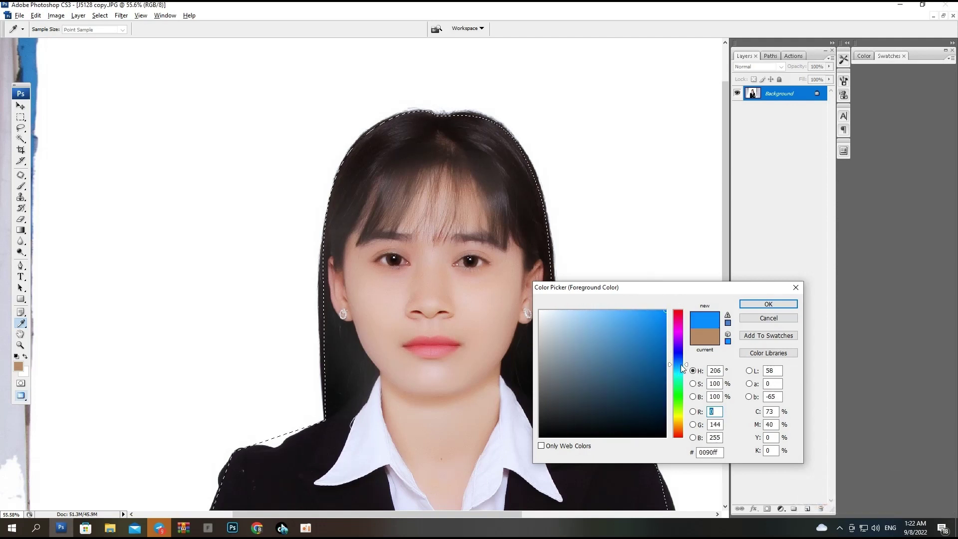
click(769, 304)
Step: Invert the selection so it covers the background around the woman
key(p)
key(ctrl+minus)
key(ctrl+minus)
key(ctrl+minus)
key(ctrl+minus)
key(ctrl+minus)
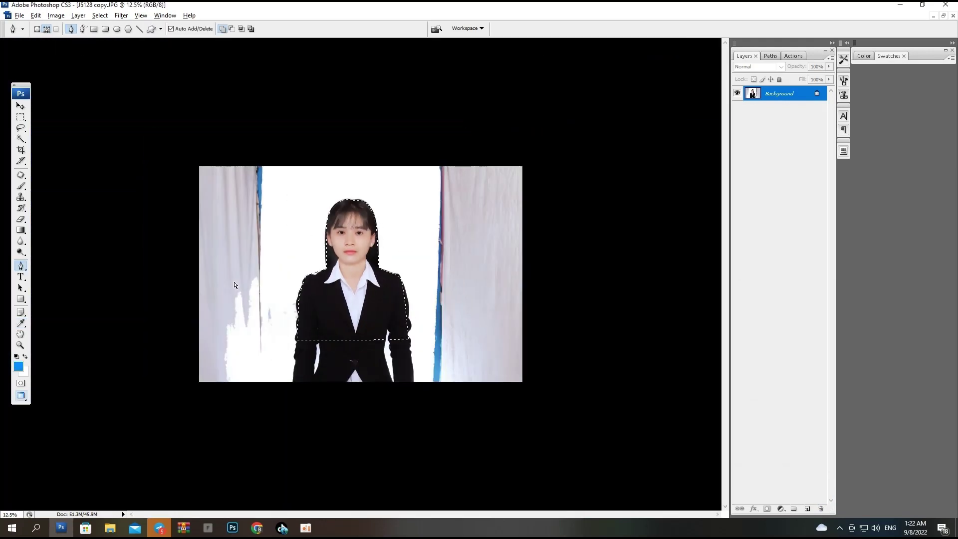
key(ctrl+plus)
key(ctrl+plus)
key(ctrl+shift+i)
key(ctrl+minus)
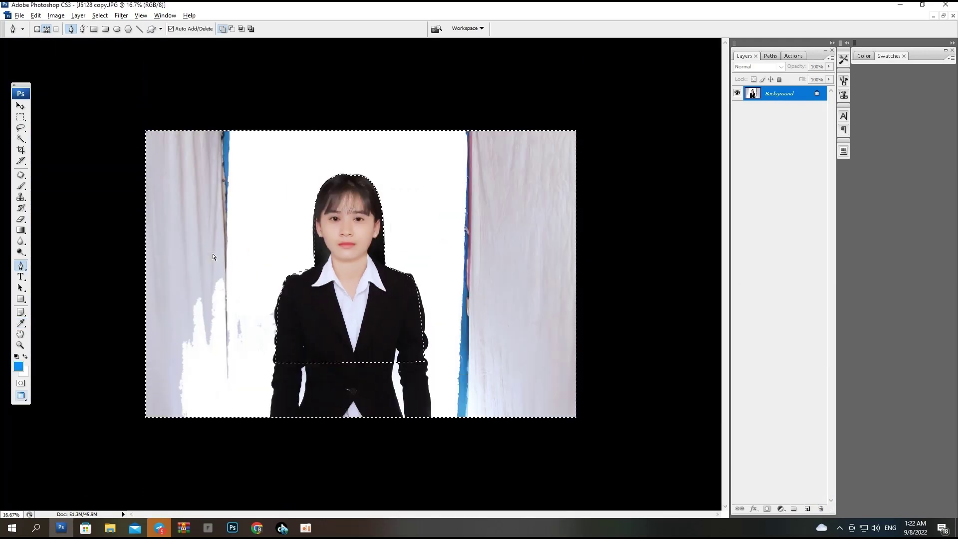
Step: Fill the selected background with the blue foreground color, keeping the selection active
key(ctrl+plus)
key(ctrl+plus)
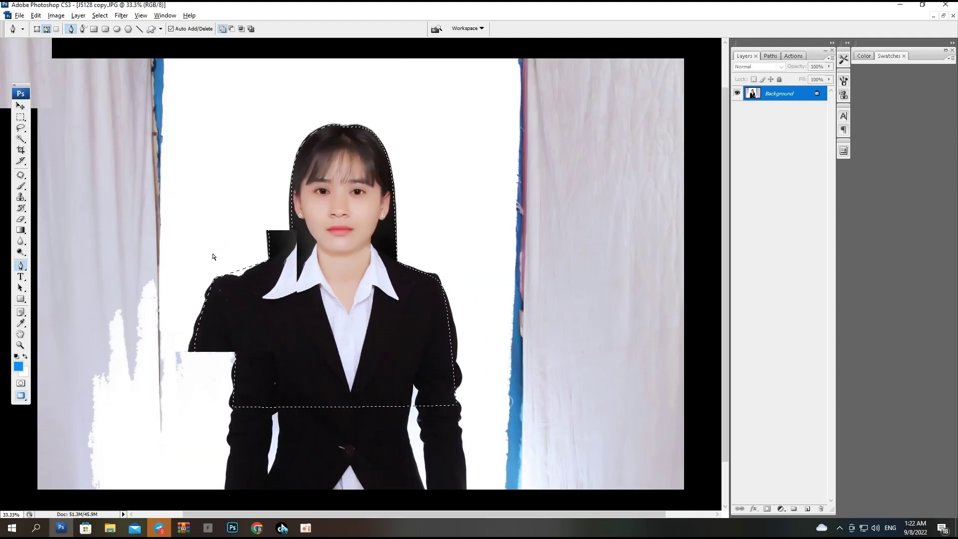
key(ctrl+minus)
key(ctrl+minus)
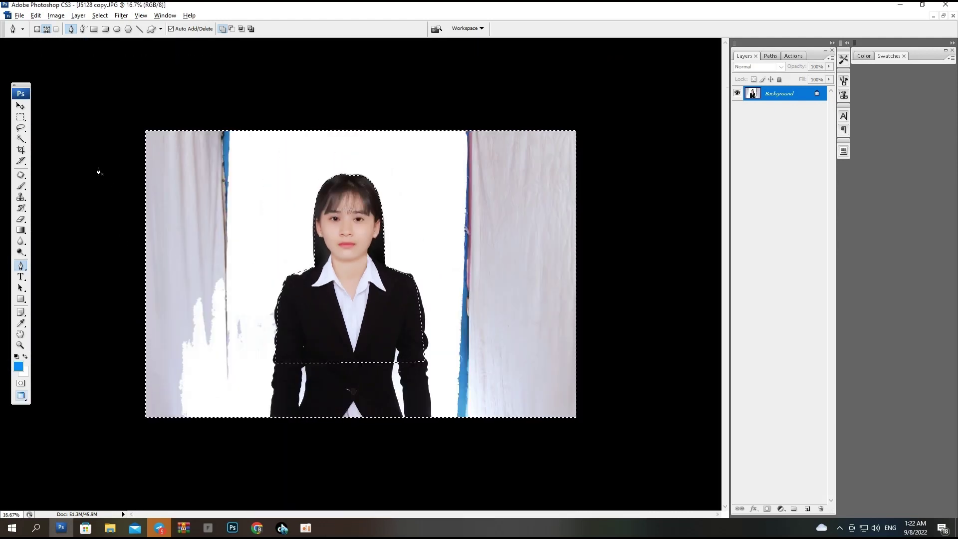
drag(269, 152, 449, 363)
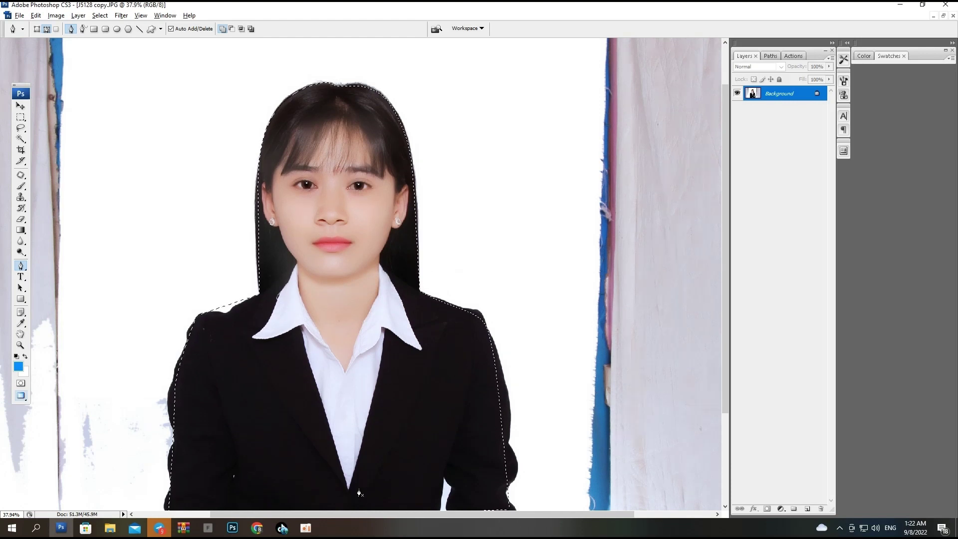
key(ctrl+minus)
key(ctrl+minus)
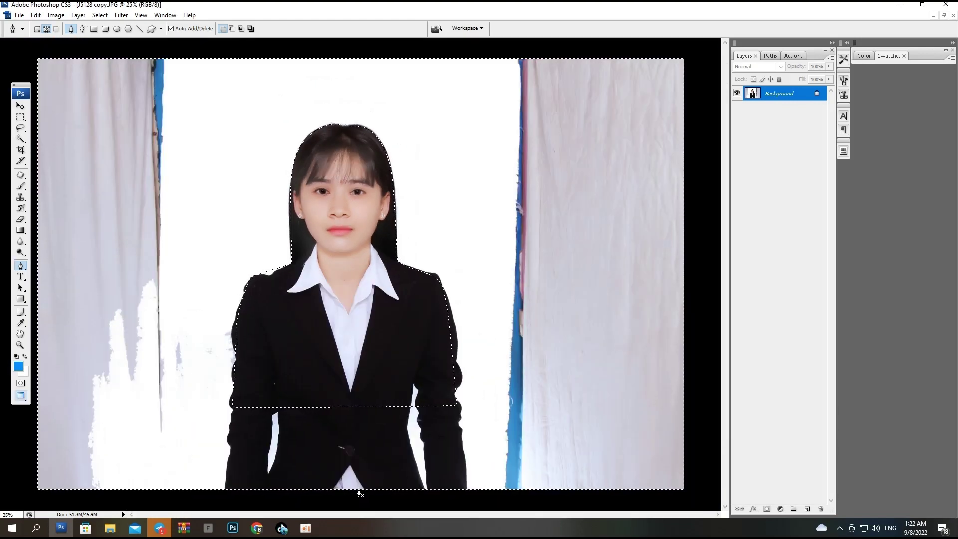
key(alt+BackSpace)
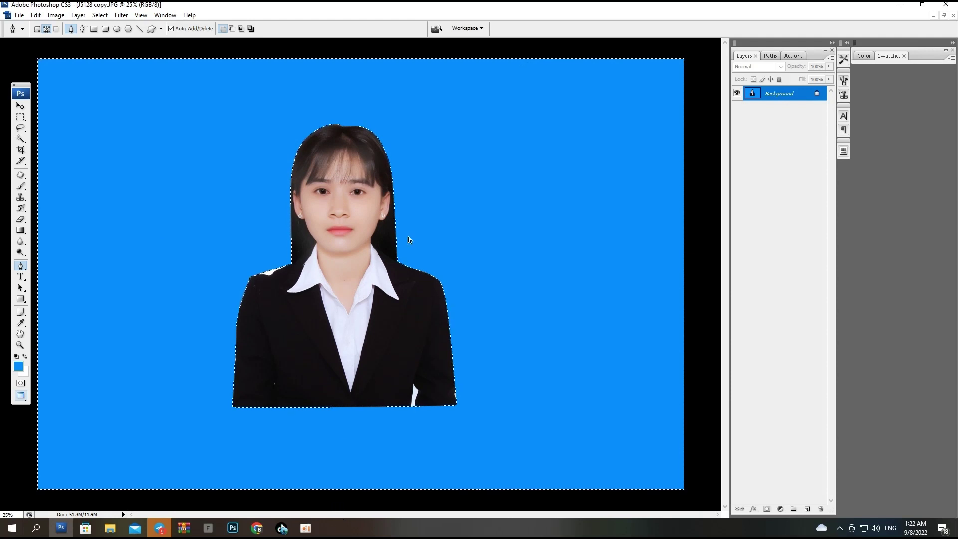
key(ctrl+d)
key(ctrl+z)
Step: Enlarge the Clone Stamp brush to 88 px and clone black jacket fabric over the white gap on the left-hand shoulder
drag(364, 229, 260, 448)
drag(308, 259, 292, 319)
key(s)
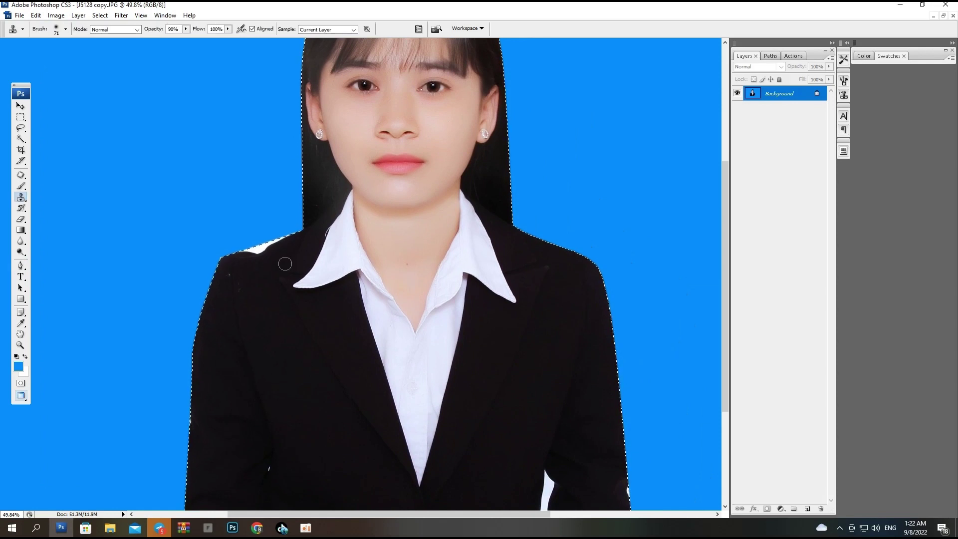
right_click(276, 297)
click(305, 311)
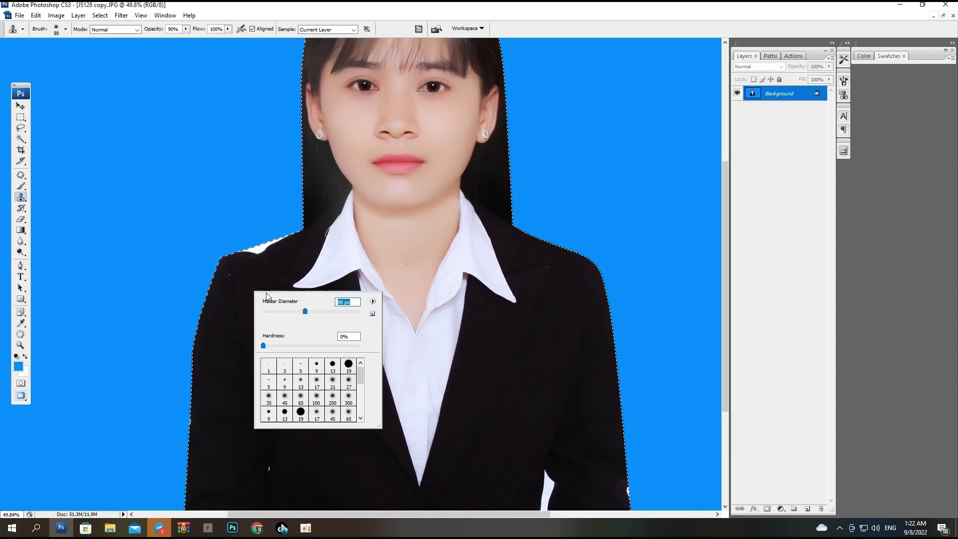
click(257, 280)
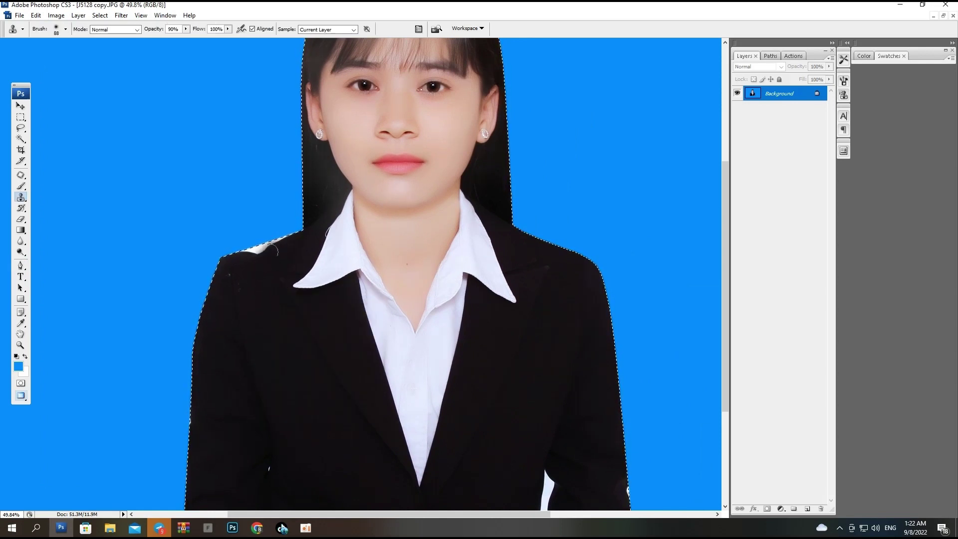
drag(297, 231, 235, 250)
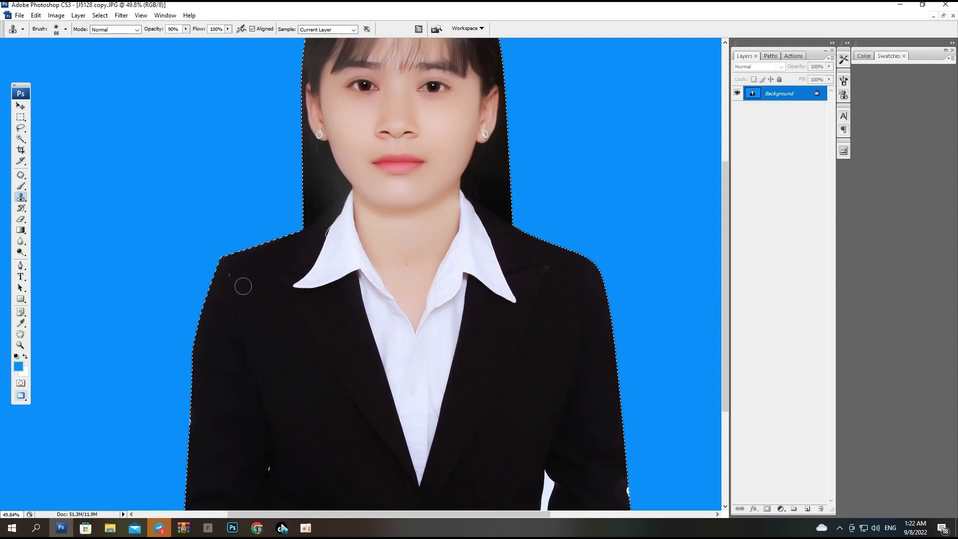
Step: Draw a closed Pen path along the hair's upper right-hand edge and around through the blue background
key(ctrl+minus)
key(ctrl+minus)
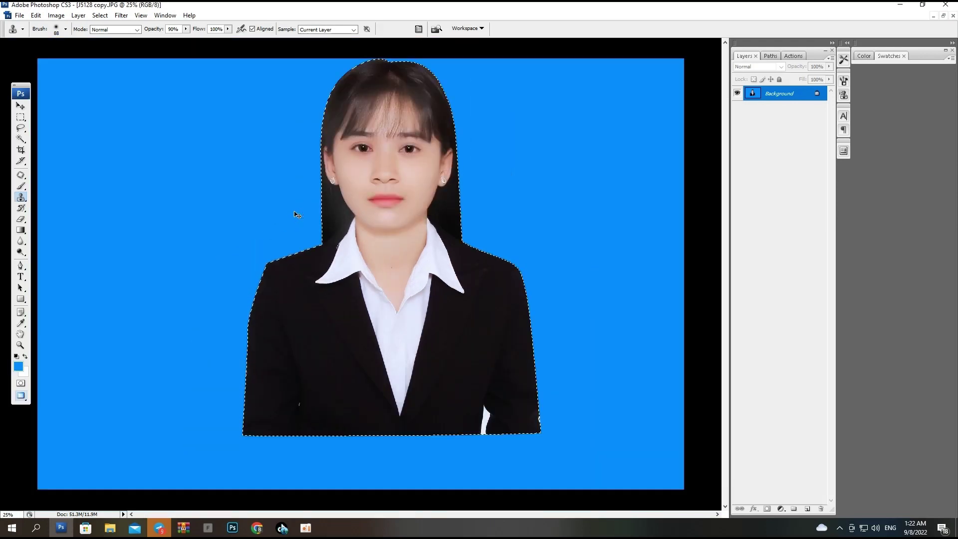
key(ctrl+plus)
key(ctrl+plus)
scroll(295, 213, up, 3)
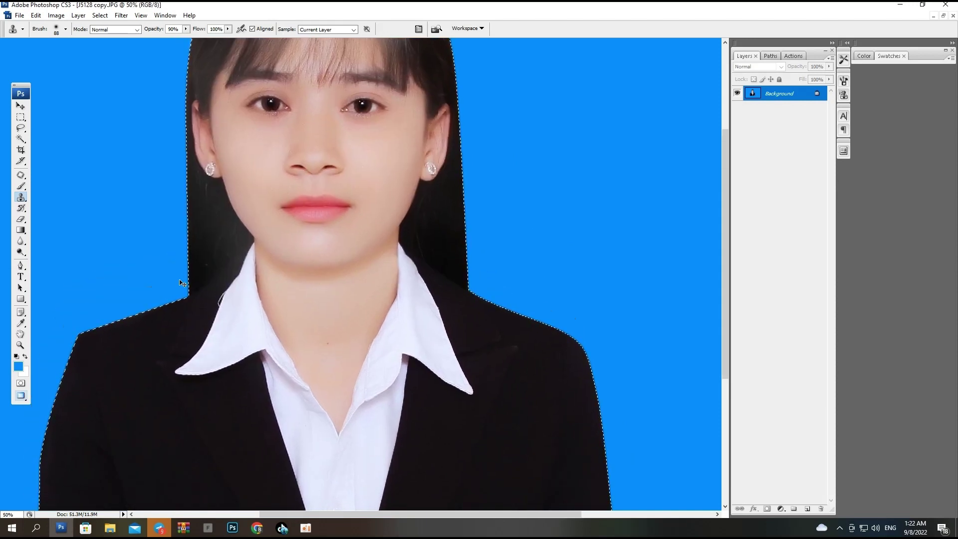
scroll(179, 280, down, 2)
key(p)
scroll(300, 134, up, 2)
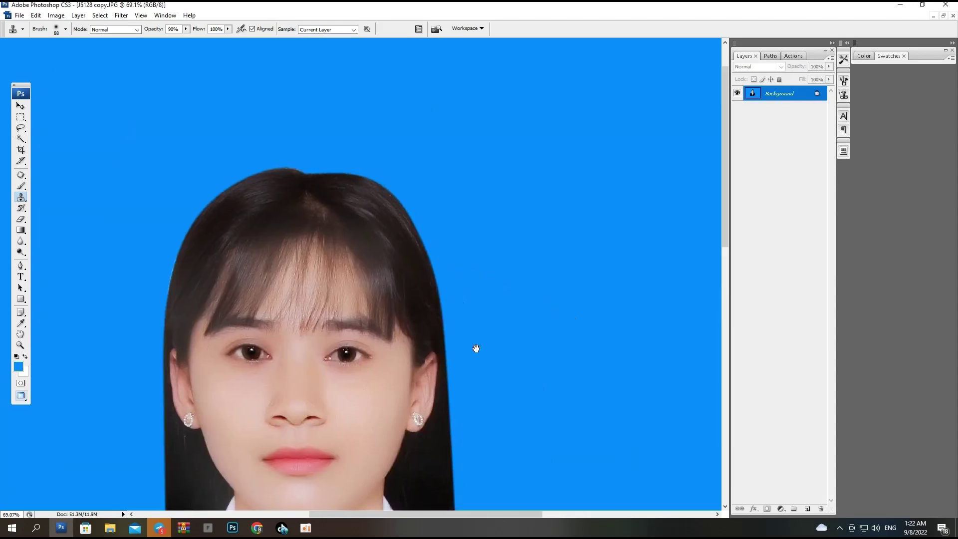
drag(297, 132, 333, 134)
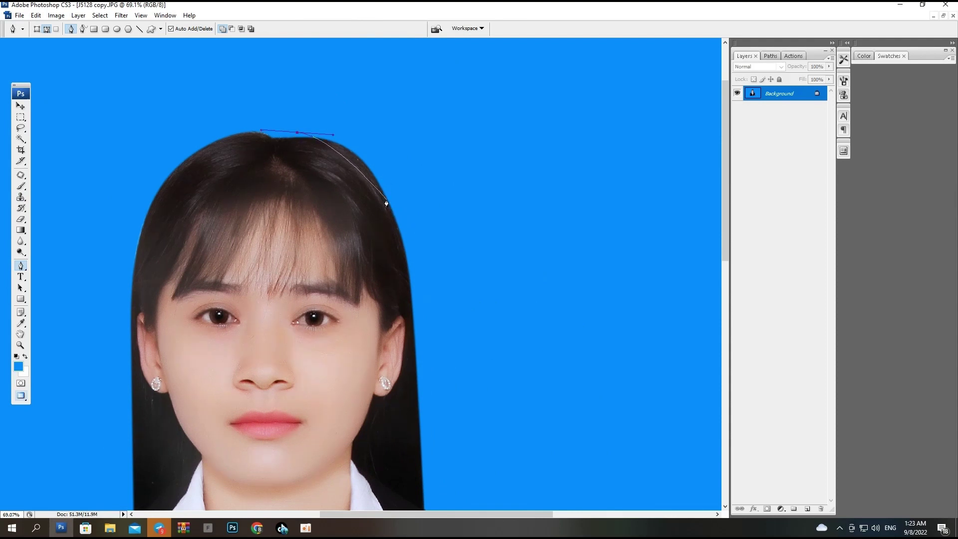
drag(386, 199, 412, 236)
key(ctrl+z)
drag(365, 167, 404, 202)
drag(496, 236, 485, 131)
drag(442, 63, 384, 63)
click(311, 83)
Step: Turn the hair-edge path into a selection and feather it
key(ctrl+Return)
key(ctrl+alt+d)
key(Return)
key(ctrl+BackSpace)
key(ctrl+d)
key(ctrl+z)
key(ctrl+minus)
key(alt+Delete)
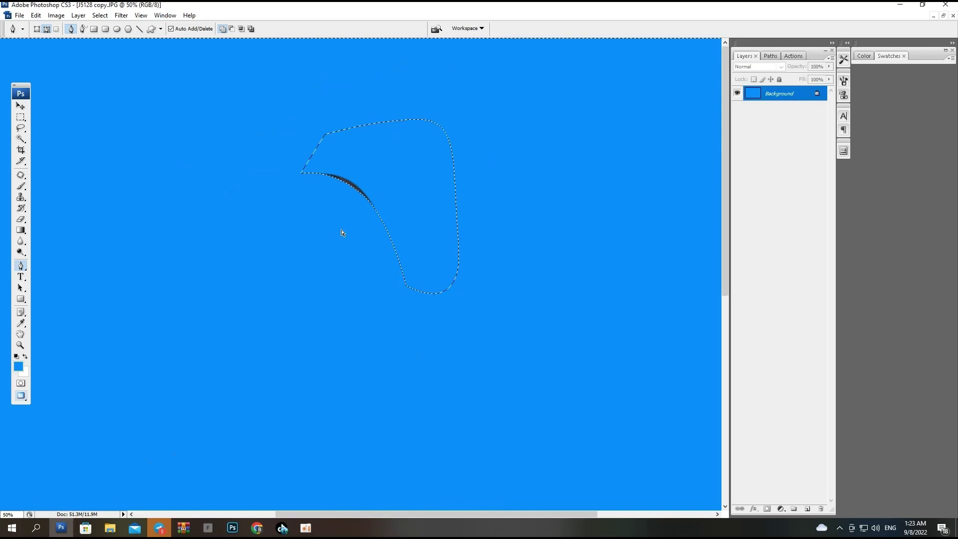
key(ctrl+z)
Step: Invert the selection and trim the protruding hair on the upper right-hand side with the blue foreground color, leaving nothing selected
key(ctrl+shift+i)
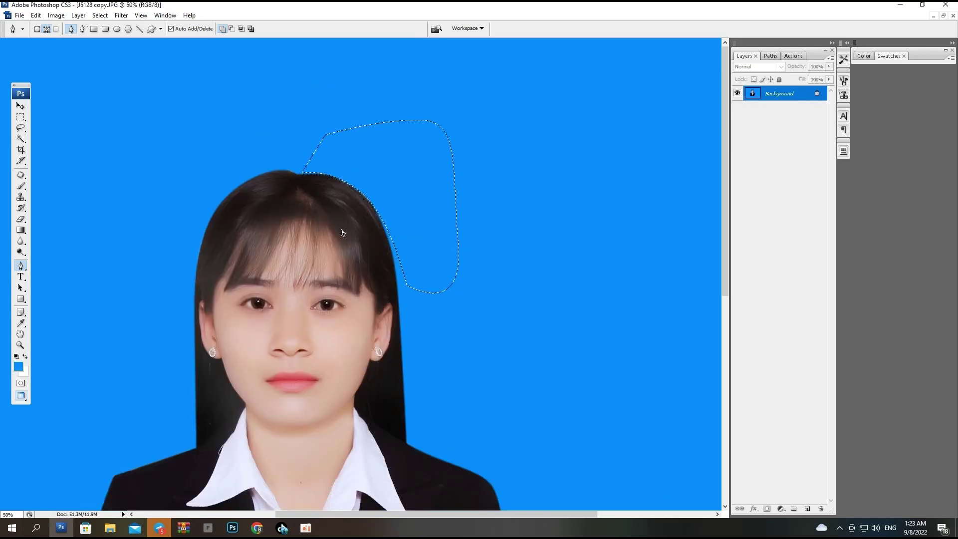
key(ctrl+minus)
key(ctrl+minus)
key(ctrl+minus)
drag(358, 193, 427, 390)
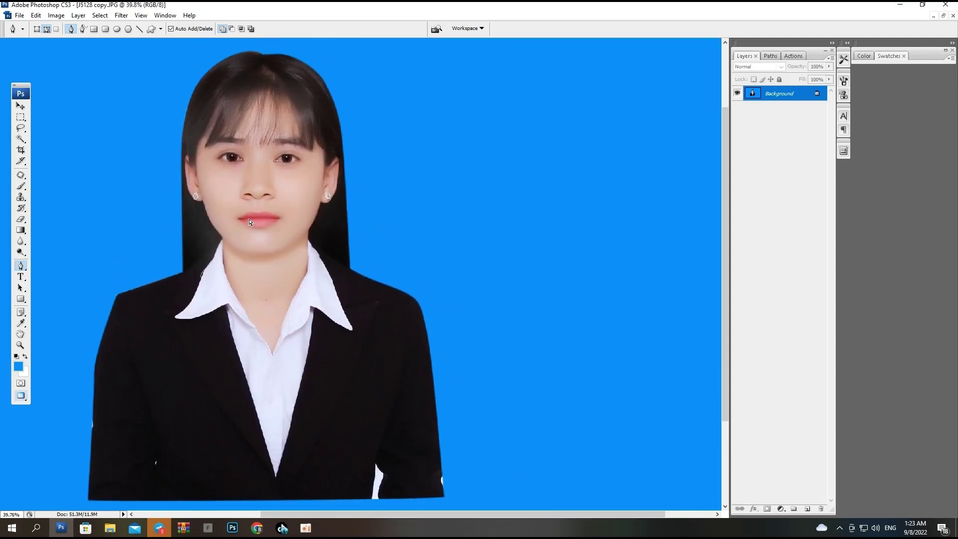
Step: Set up the Crop tool with the 25x30 preset, 25.4 by 30.5 cm at 300 pixels/inch
key(c)
key(ctrl+minus)
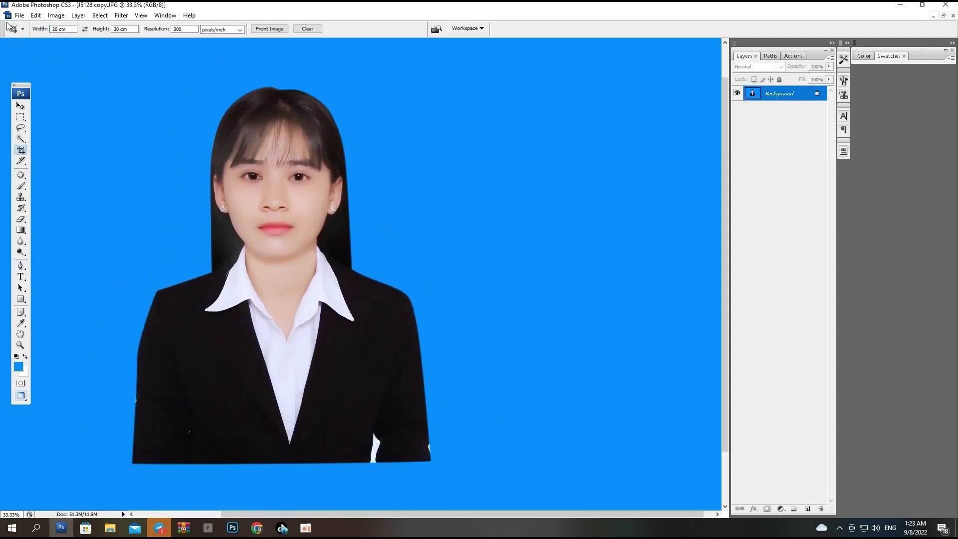
click(21, 32)
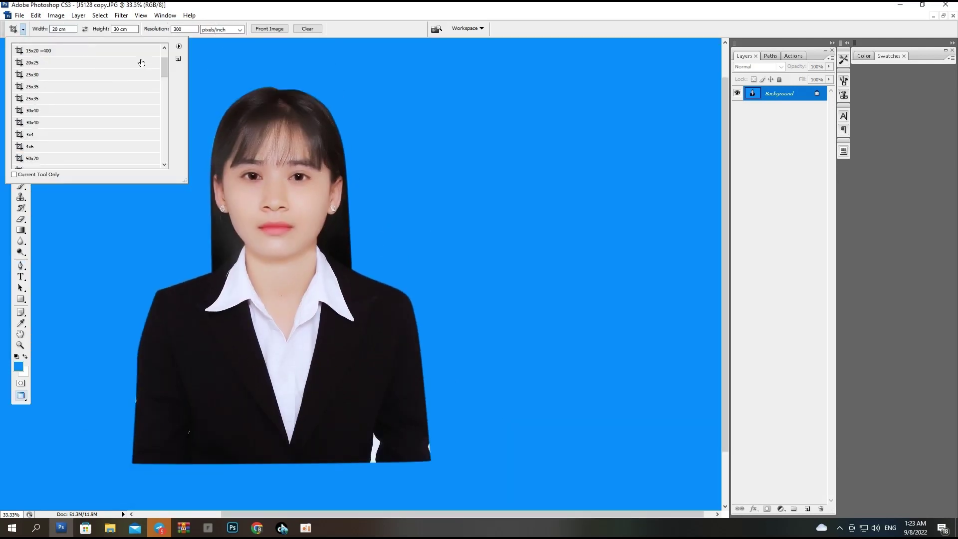
click(87, 54)
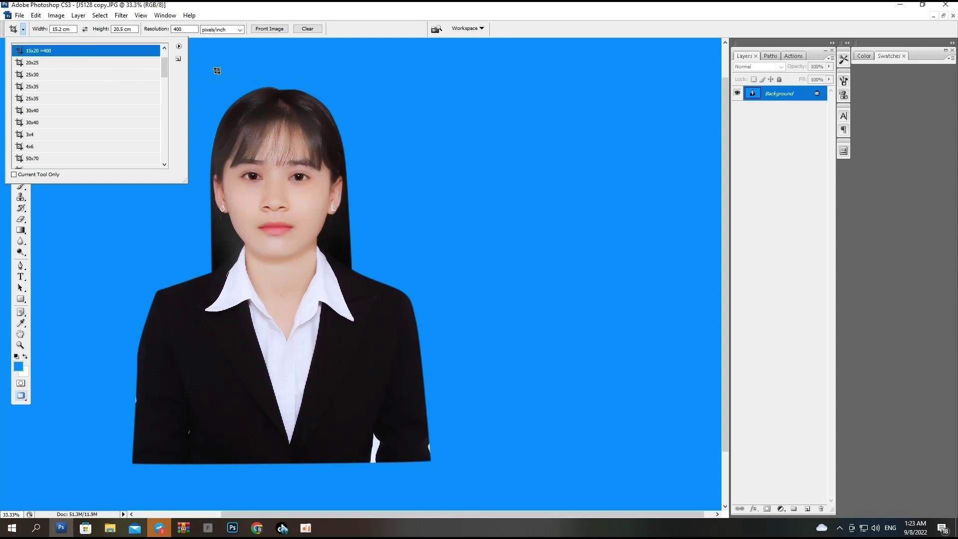
click(86, 74)
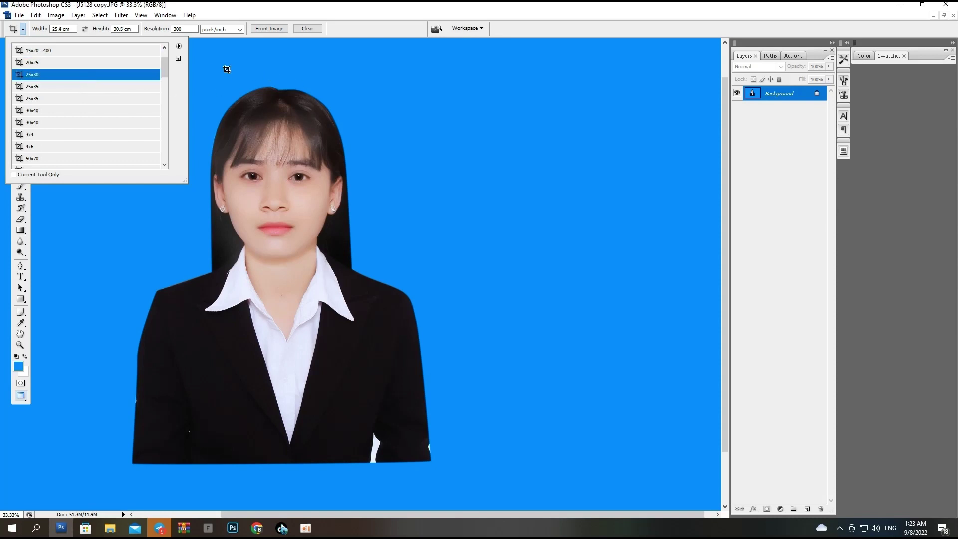
Step: Crop the picture to the woman's head and upper torso, centered on her face and cut off at chest level
click(226, 65)
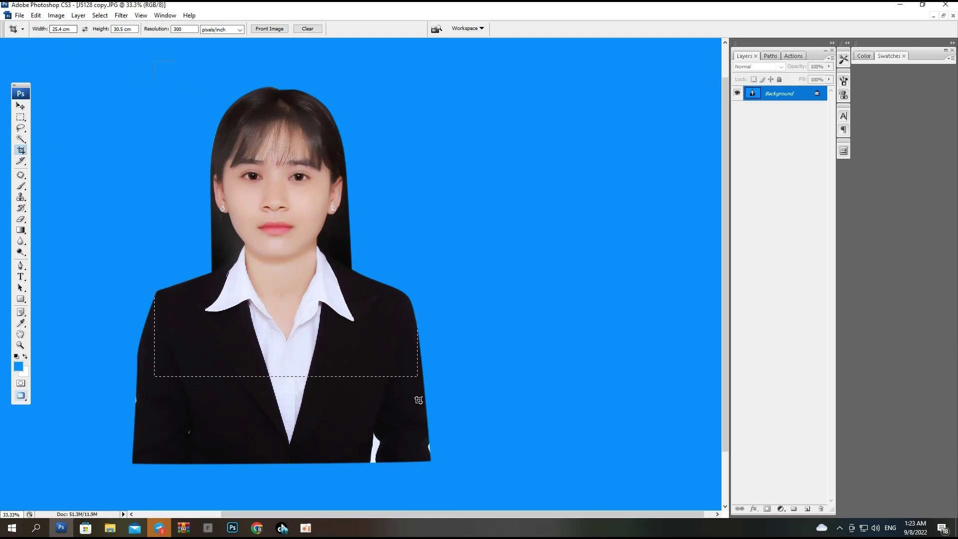
drag(437, 430, 437, 428)
mouse_move(382, 349)
mouse_down()
mouse_move(367, 358)
mouse_move(376, 359)
mouse_up()
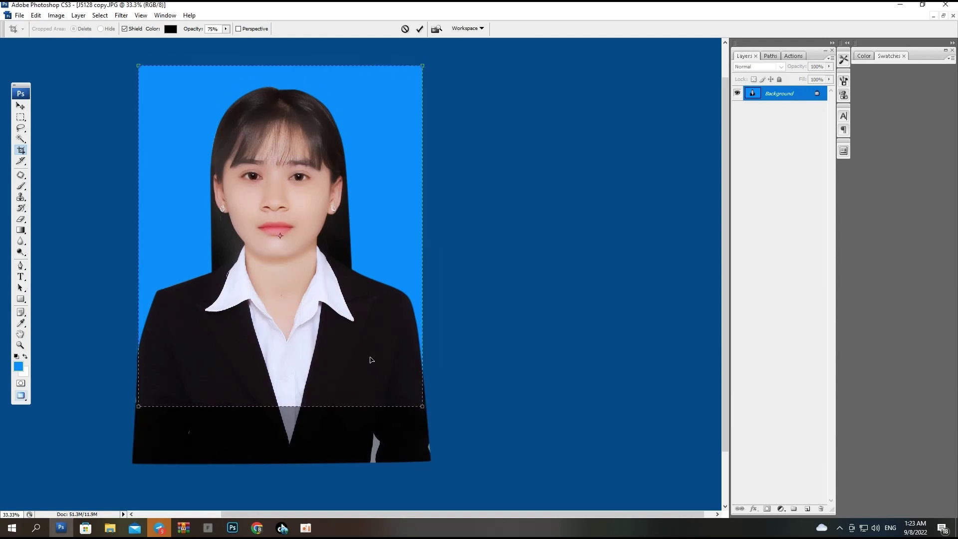
key(Return)
key(ctrl+minus)
key(ctrl+minus)
key(ctrl+minus)
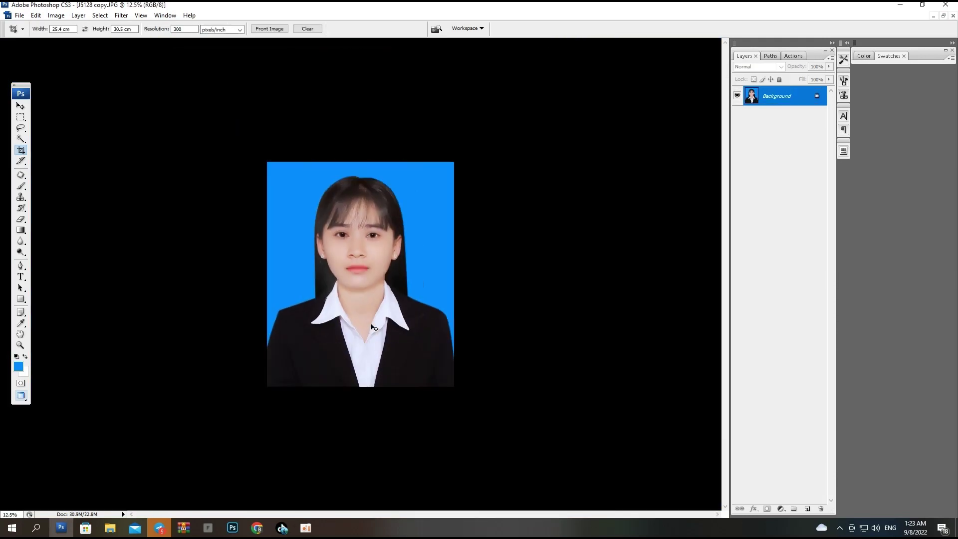
Step: Draw a Pen path along the left-hand collar's outer edge and around through the dark hair and jacket beside it
key(ctrl+plus)
key(ctrl+plus)
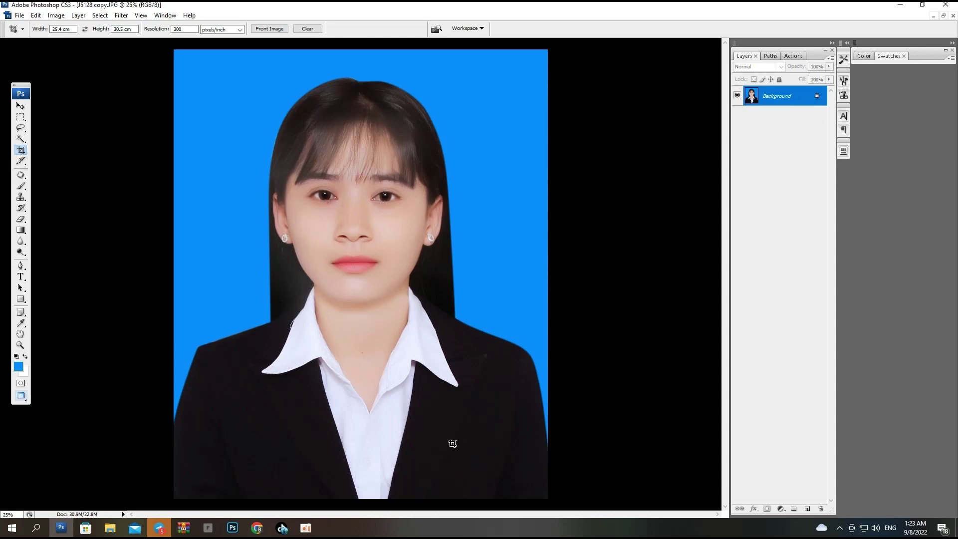
scroll(304, 332, up, 5)
key(p)
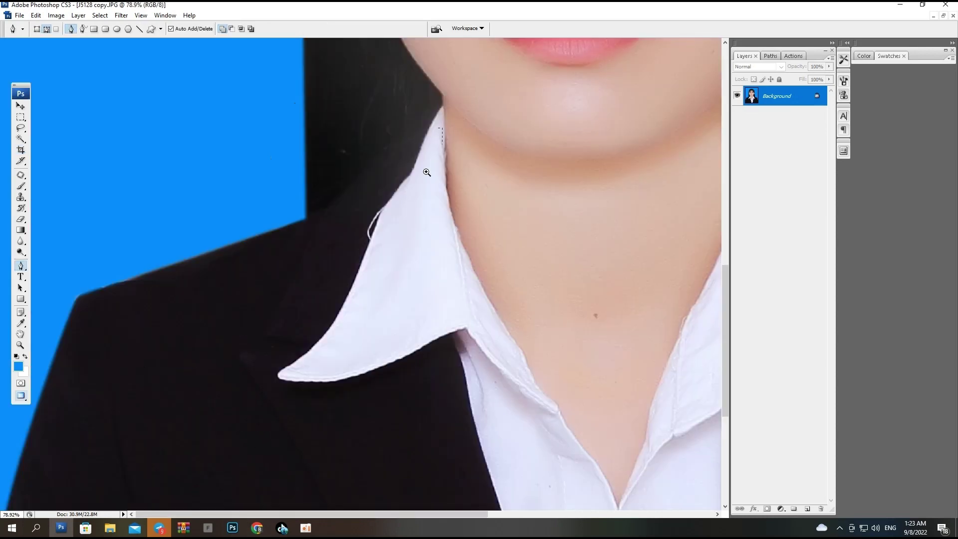
scroll(427, 173, up, 3)
click(354, 274)
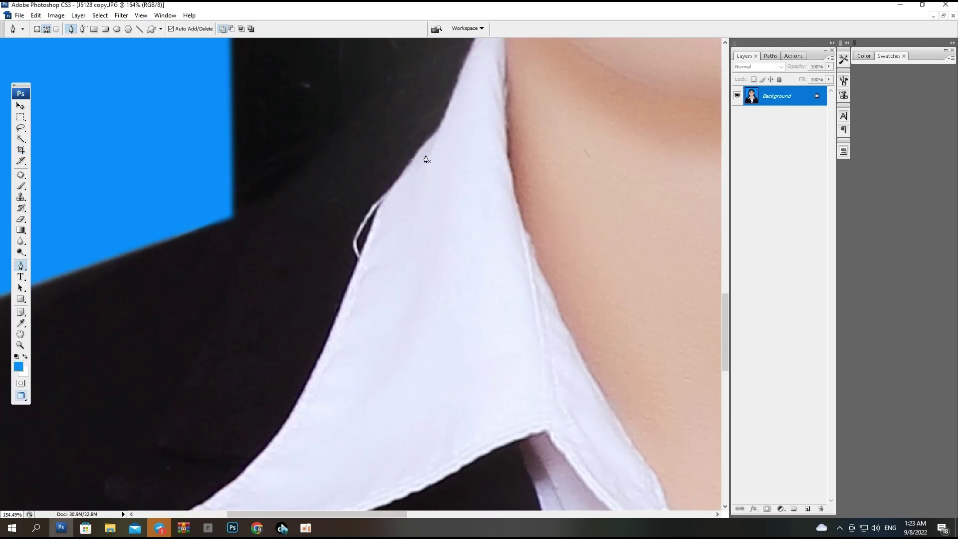
drag(303, 389, 257, 462)
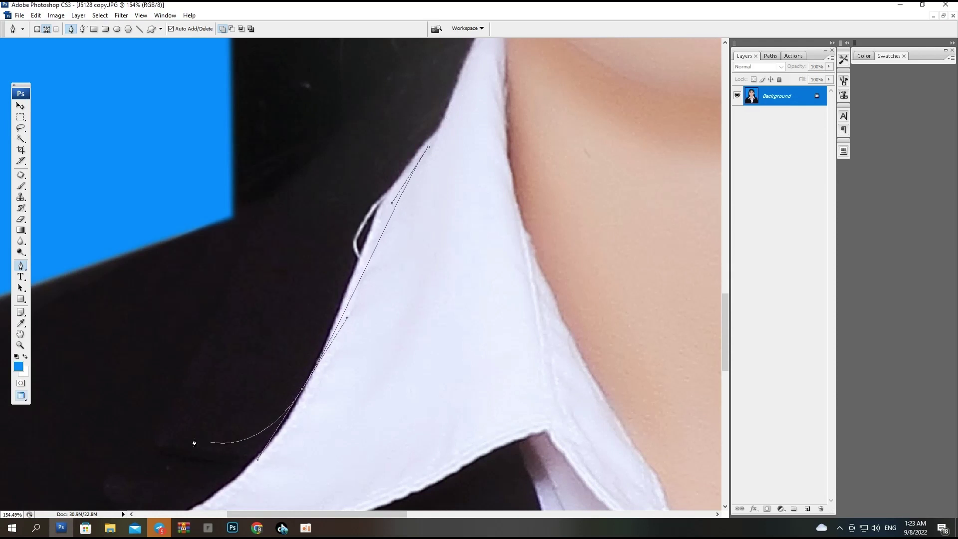
drag(163, 419, 174, 324)
drag(247, 199, 330, 125)
click(448, 70)
Step: Turn the collar-edge path into a selection and feather it
key(ctrl+Return)
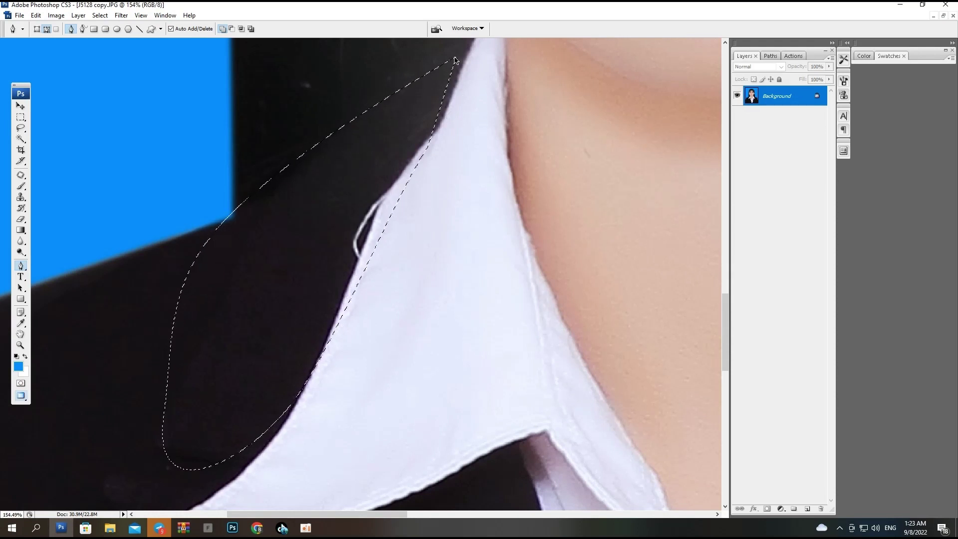
key(ctrl+alt+d)
key(Return)
Step: Sample black jacket fabric beside the left-hand collar with the Clone Stamp
key(s)
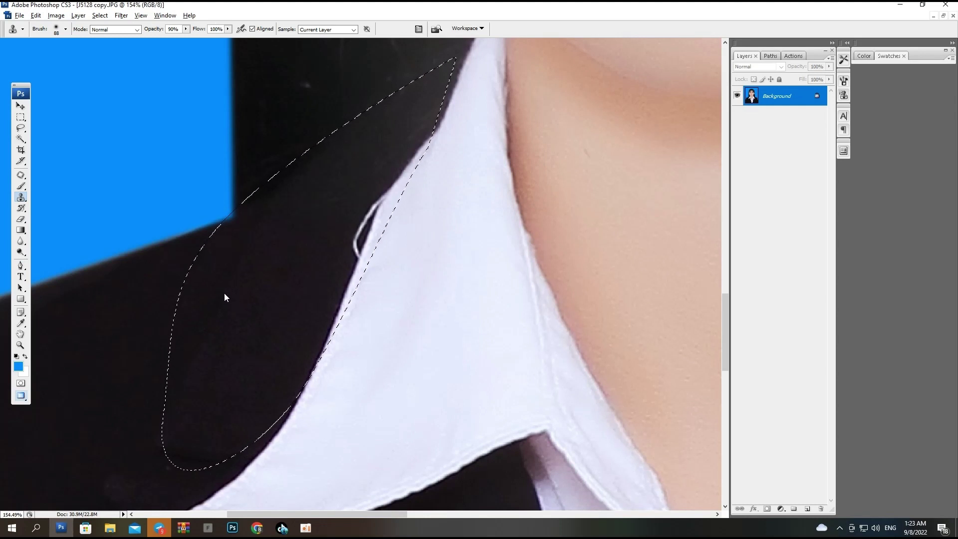
key(alt+space)
mouse_move(251, 280)
mouse_down()
mouse_move(255, 339)
mouse_move(259, 240)
mouse_up()
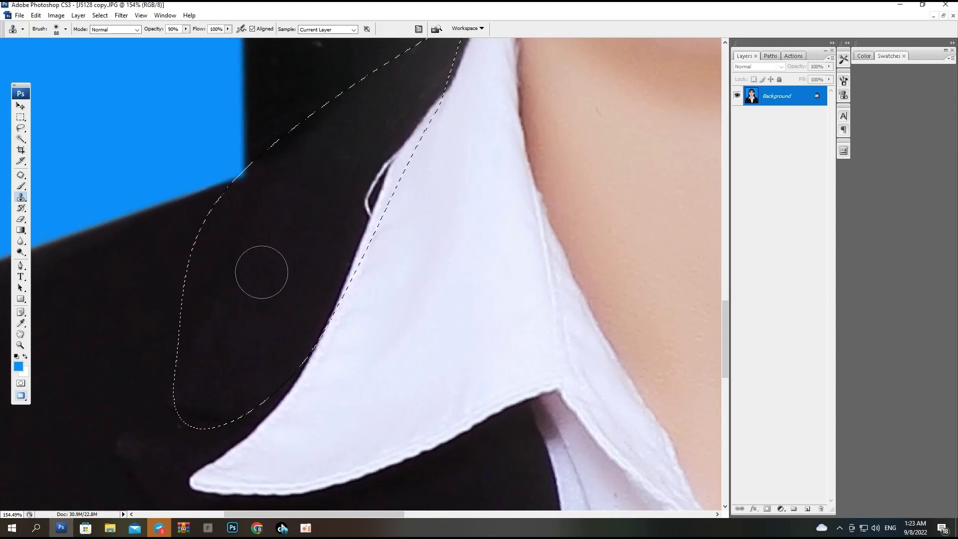
click(21, 198)
click(72, 198)
alt+click(312, 257)
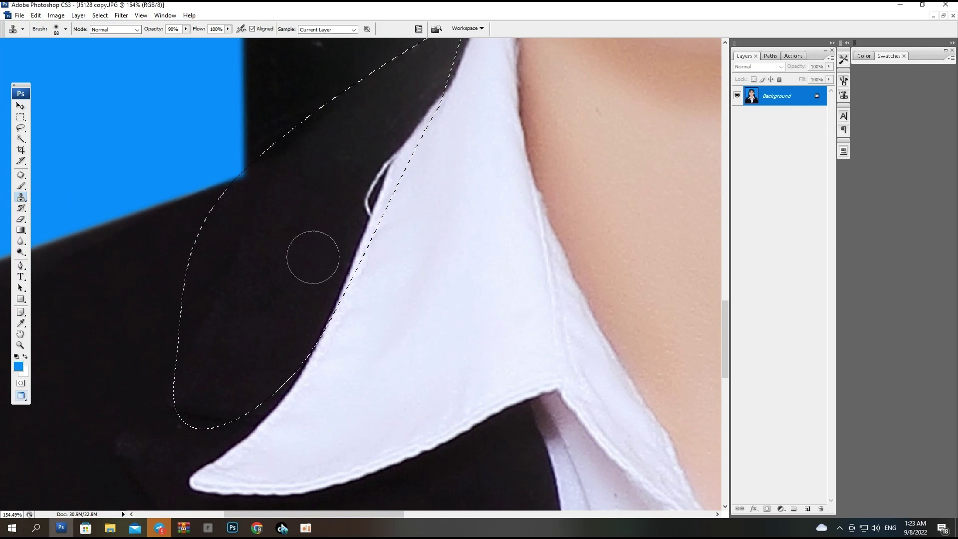
click(376, 214)
click(398, 142)
key(ctrl+z)
key(ctrl+z)
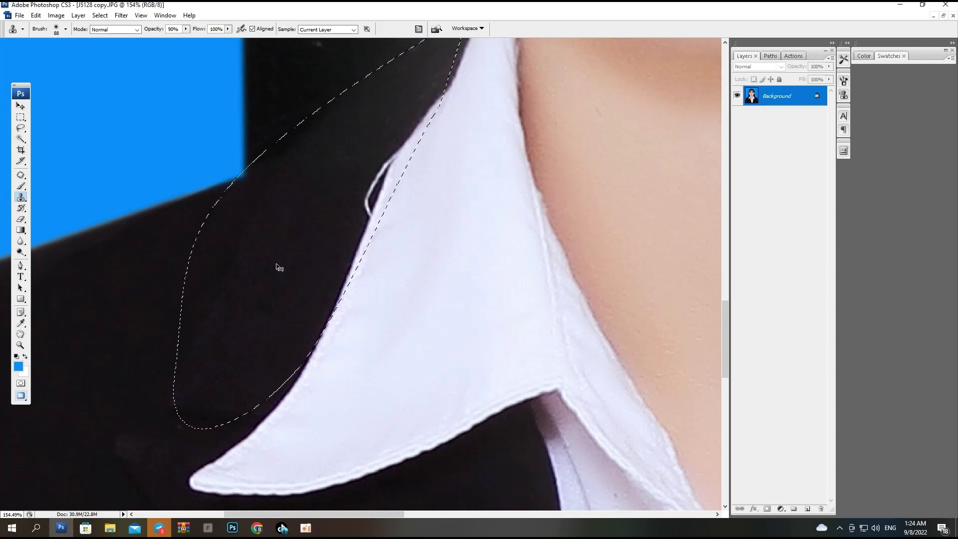
Step: Clone black fabric over the stray white thread and uneven edge of the left-hand collar, leaving nothing selected
mouse_move(362, 163)
mouse_down()
mouse_move(352, 196)
mouse_move(415, 124)
mouse_move(425, 137)
mouse_move(429, 124)
mouse_move(326, 215)
mouse_up()
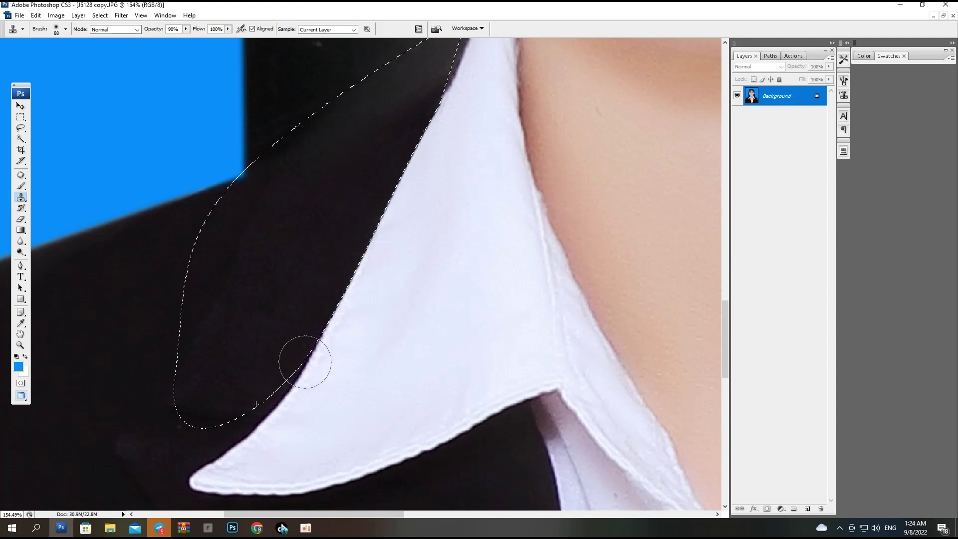
key(ctrl+minus)
key(ctrl+minus)
key(ctrl+minus)
key(ctrl+minus)
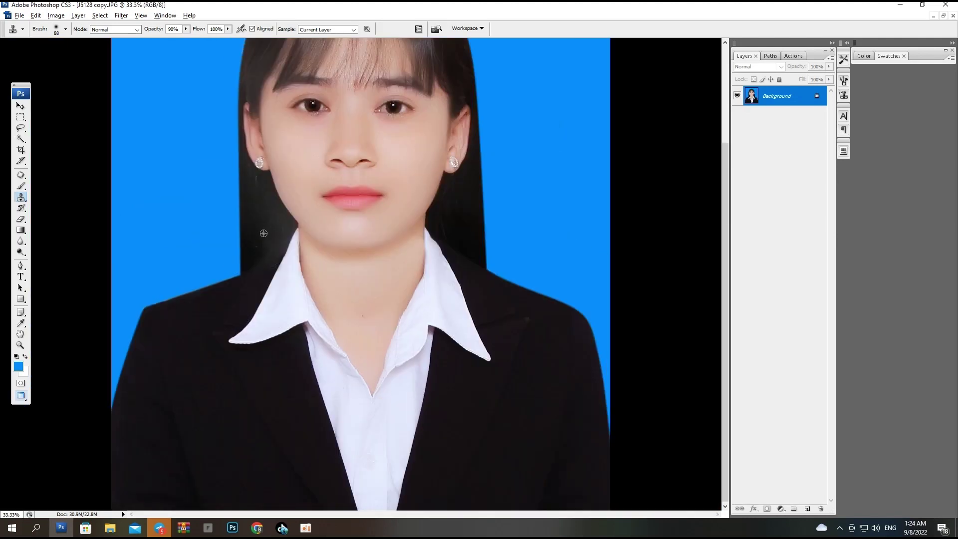
key(ctrl+minus)
key(ctrl+minus)
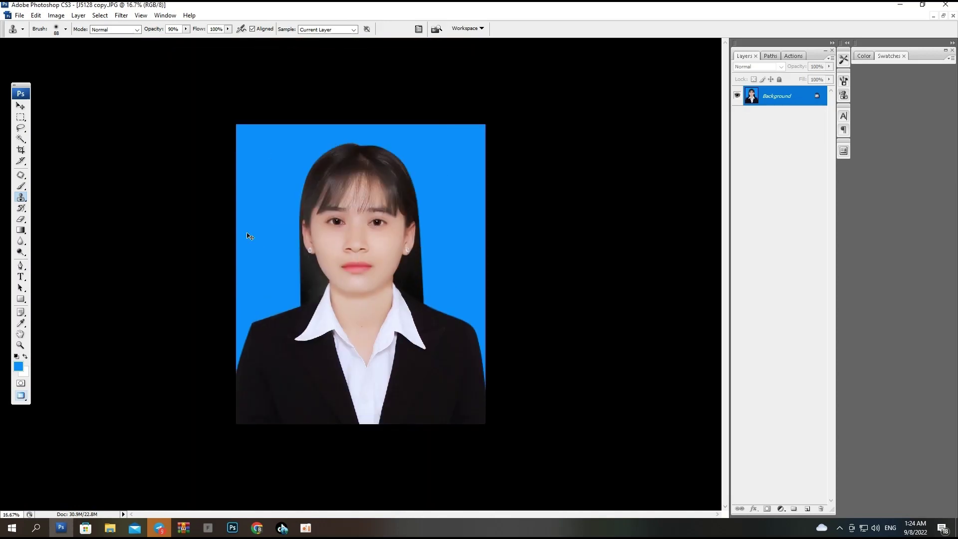
key(f)
key(f)
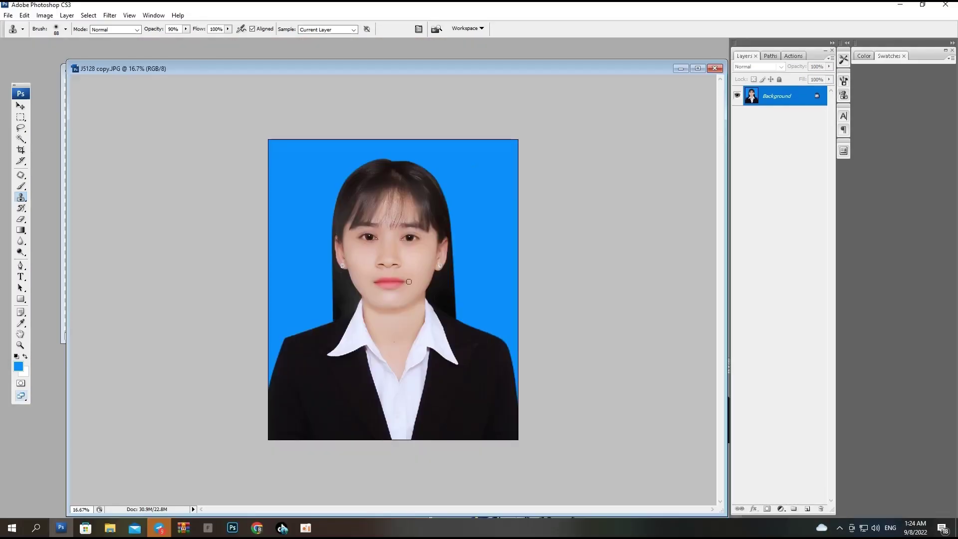
Step: Remove the stray hairs from the nose bridge between the eyes with the Patch tool, leaving nothing selected
key(ctrl+plus)
key(ctrl+plus)
key(ctrl+plus)
key(ctrl+plus)
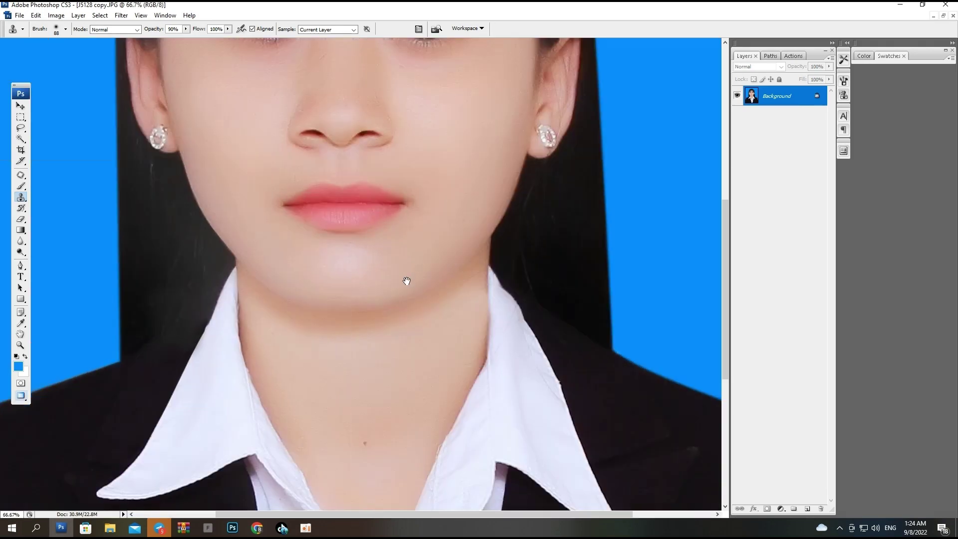
drag(407, 281, 420, 480)
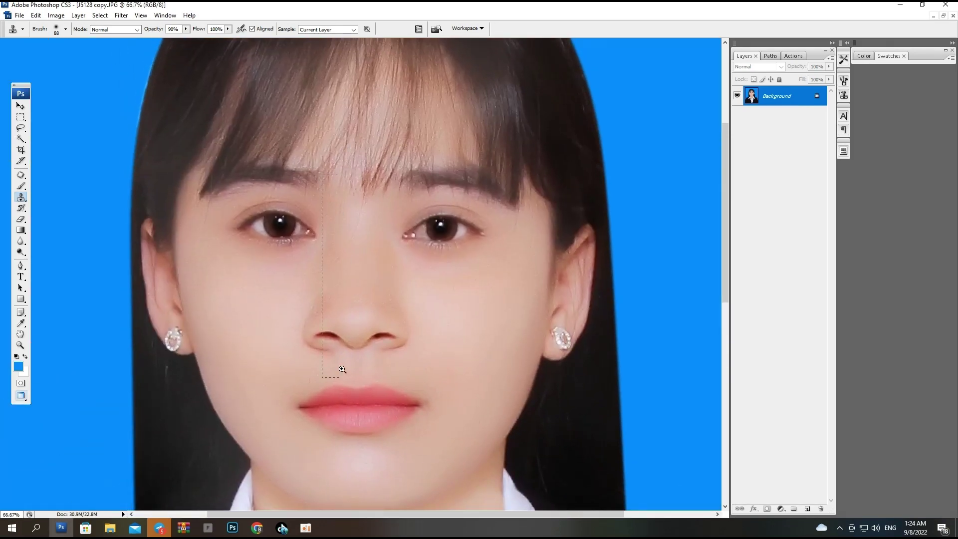
drag(343, 369, 341, 377)
key(j)
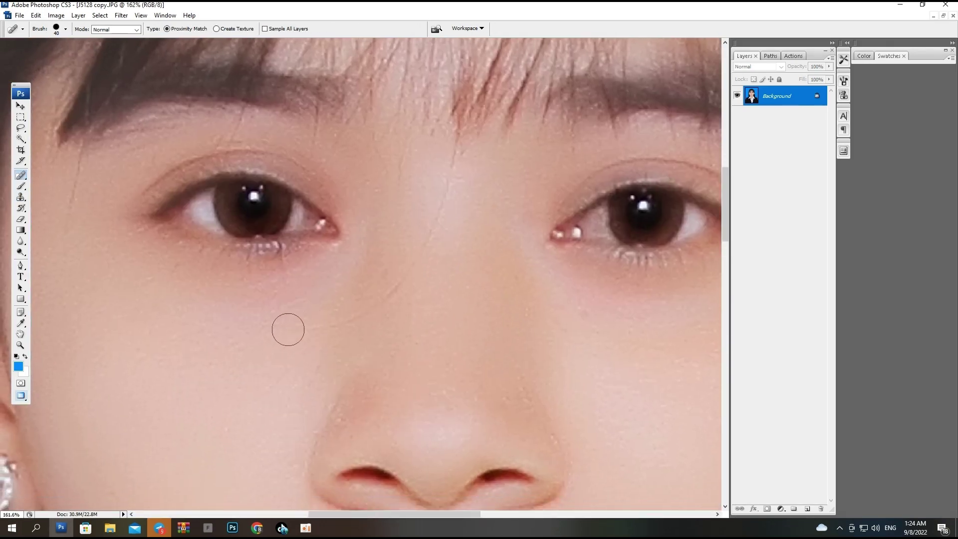
key(shift+j)
key(shift+j)
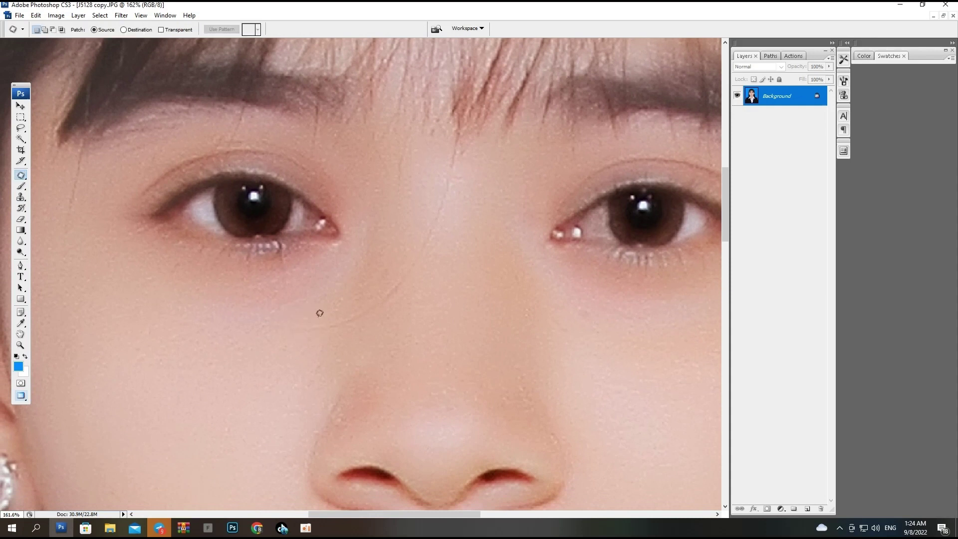
drag(422, 261, 423, 257)
drag(394, 299, 426, 248)
key(ctrl+d)
mouse_move(435, 186)
mouse_down()
mouse_move(426, 242)
mouse_move(469, 148)
mouse_move(487, 267)
mouse_up()
key(ctrl+d)
Step: Darken both irises to black with the Burn tool, using a 75 px brush and the Midtones range at 100% exposure
drag(604, 202, 455, 124)
key(shift+o)
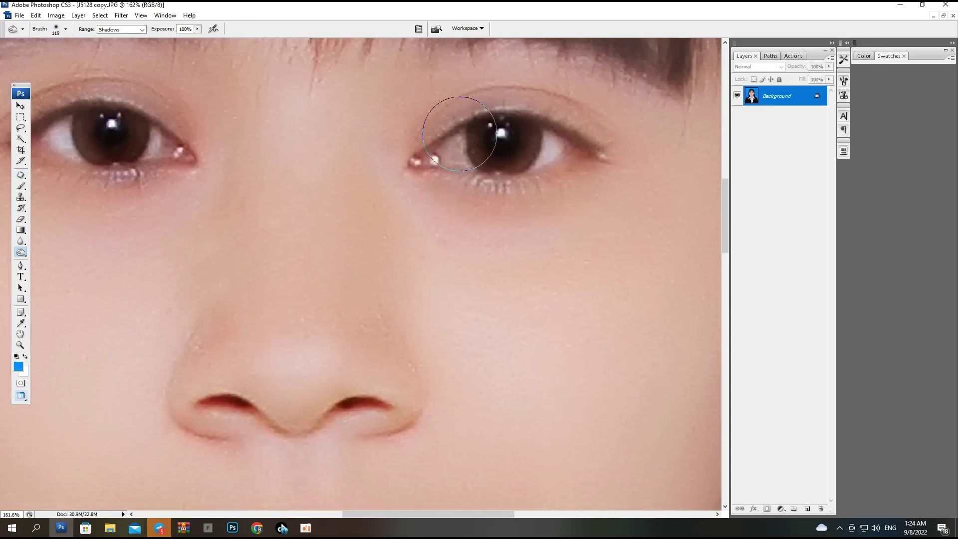
mouse_move(499, 150)
mouse_down()
mouse_move(548, 238)
mouse_move(562, 241)
mouse_move(556, 227)
mouse_move(563, 236)
mouse_up()
right_click(571, 239)
key(Return)
key(alt+shift+m)
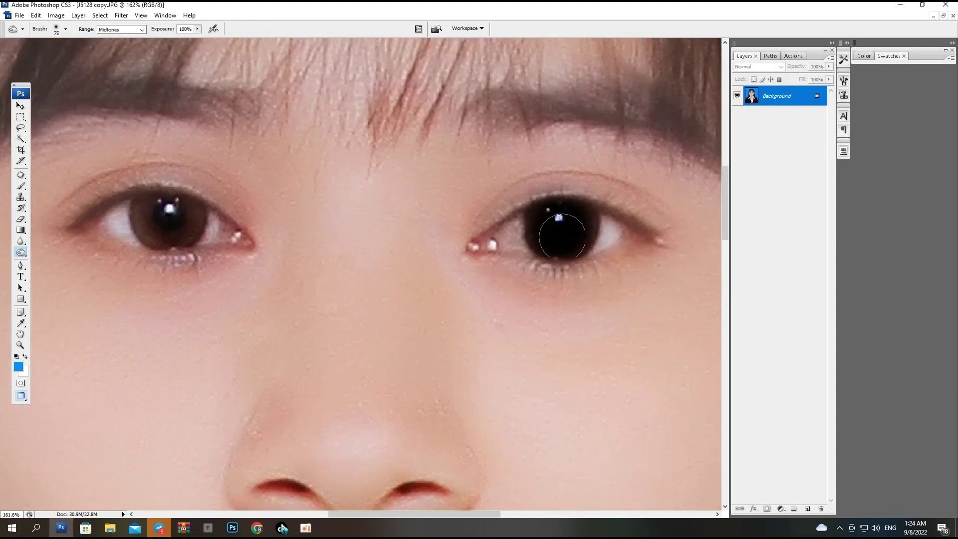
click(19, 253)
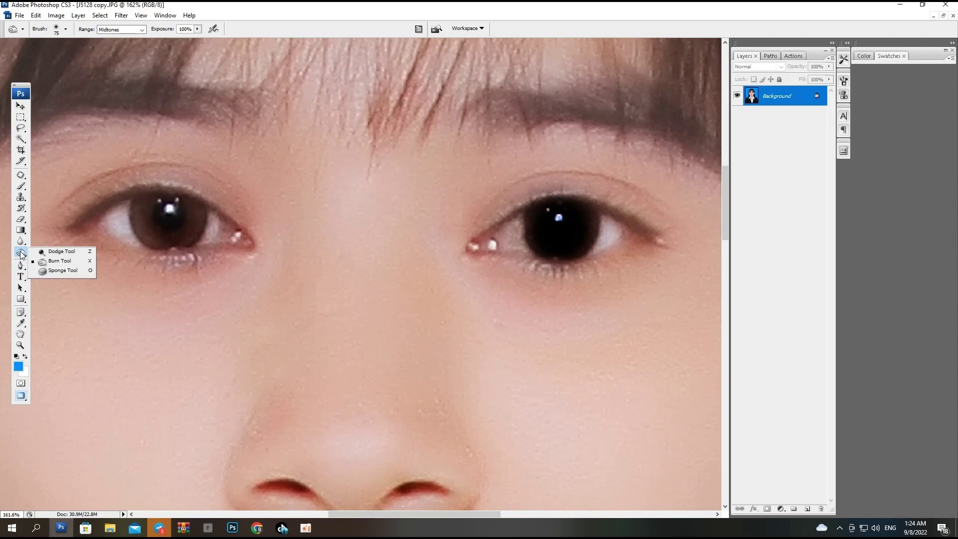
click(60, 261)
drag(167, 208, 181, 210)
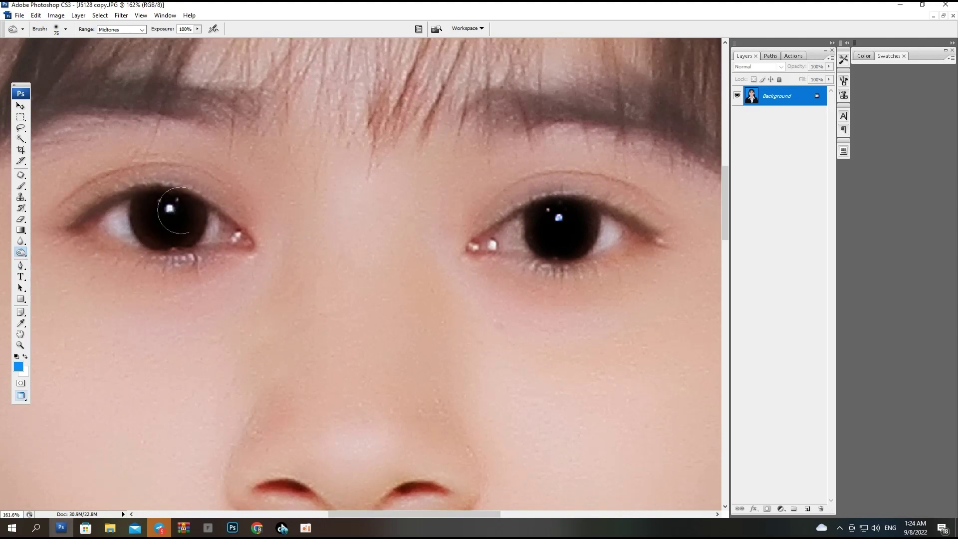
Step: Shrink the Burn tool's brush to 9 px
right_click(327, 253)
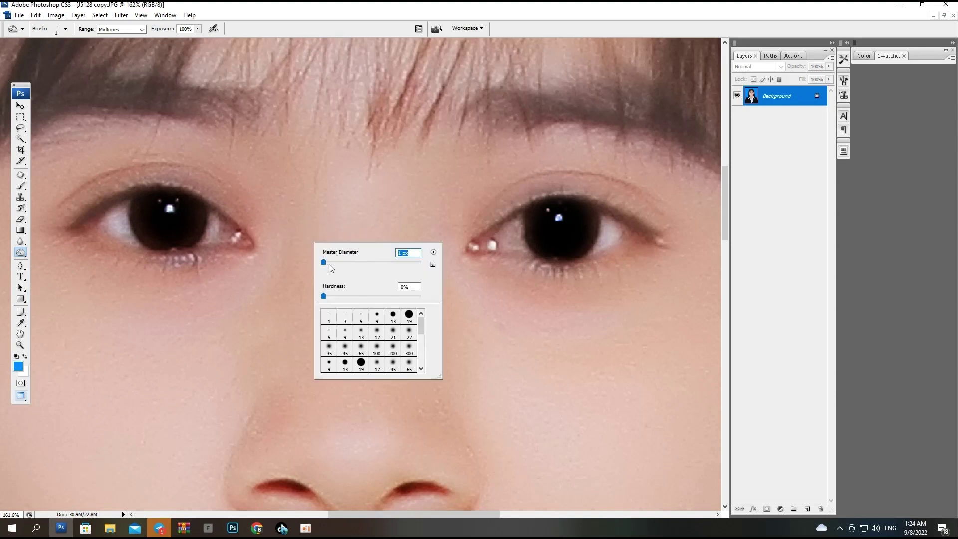
key(Return)
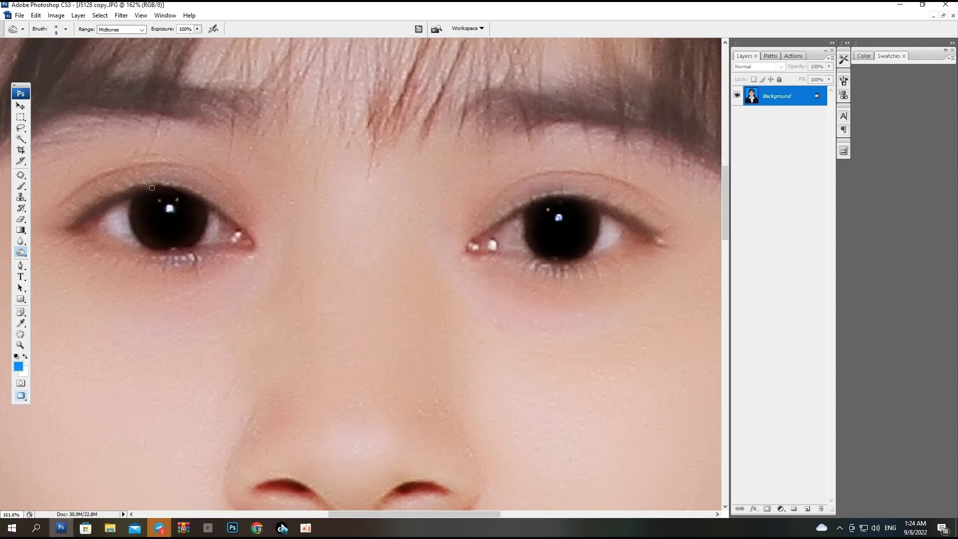
key(shift+o)
key(shift+o)
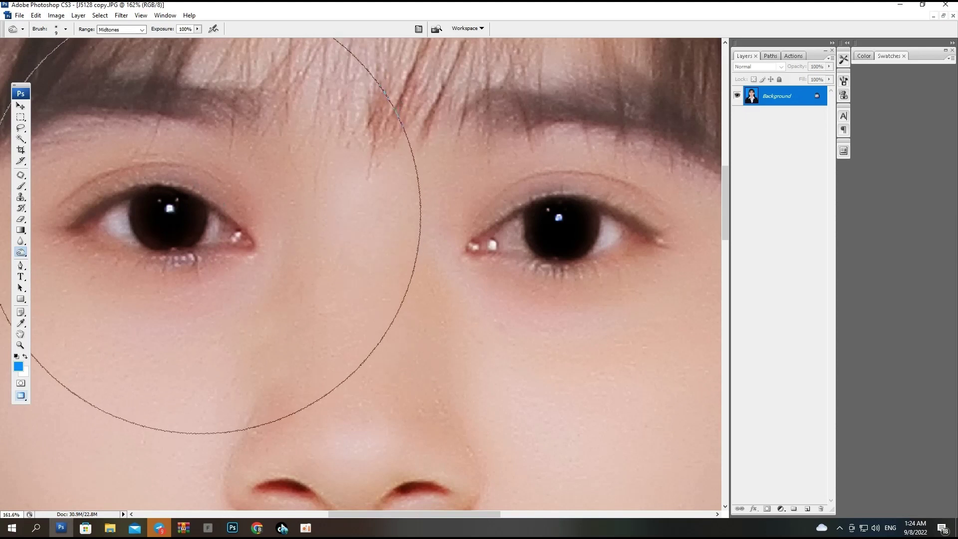
key(shift+o)
Step: Set the Burn exposure to 74% and darken the upper lash line of the left-hand eye
click(198, 29)
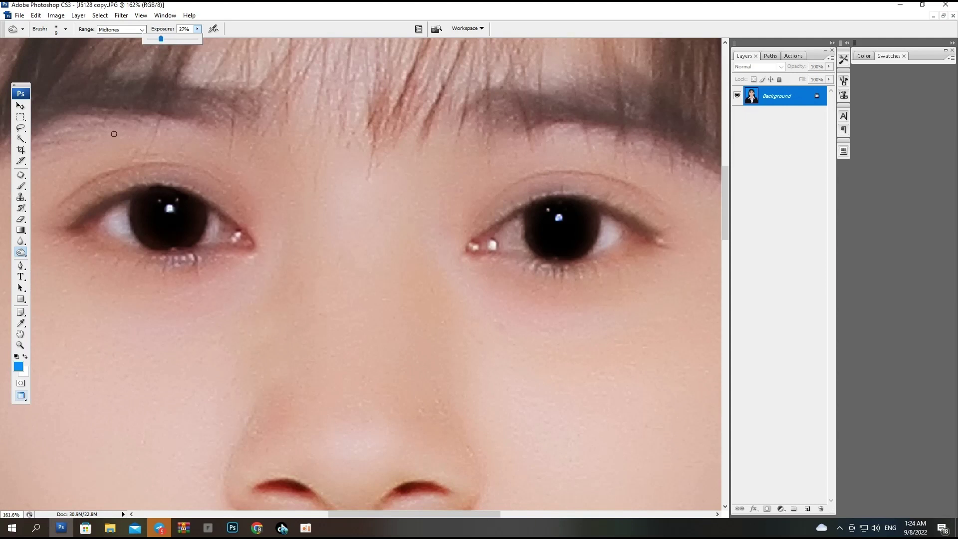
click(71, 225)
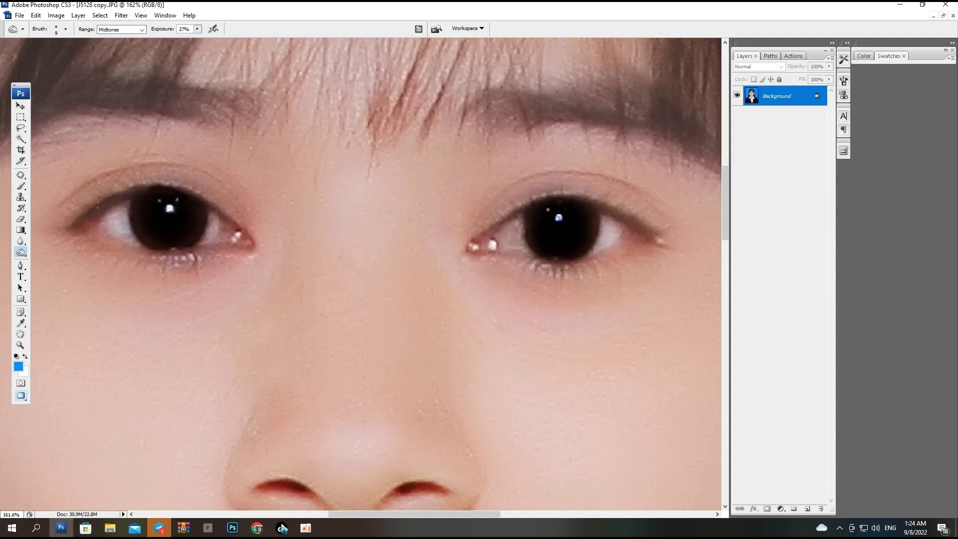
right_click(119, 197)
click(194, 31)
click(197, 32)
click(196, 50)
click(201, 30)
click(221, 41)
mouse_move(234, 221)
mouse_down()
mouse_move(146, 191)
mouse_move(68, 226)
mouse_up()
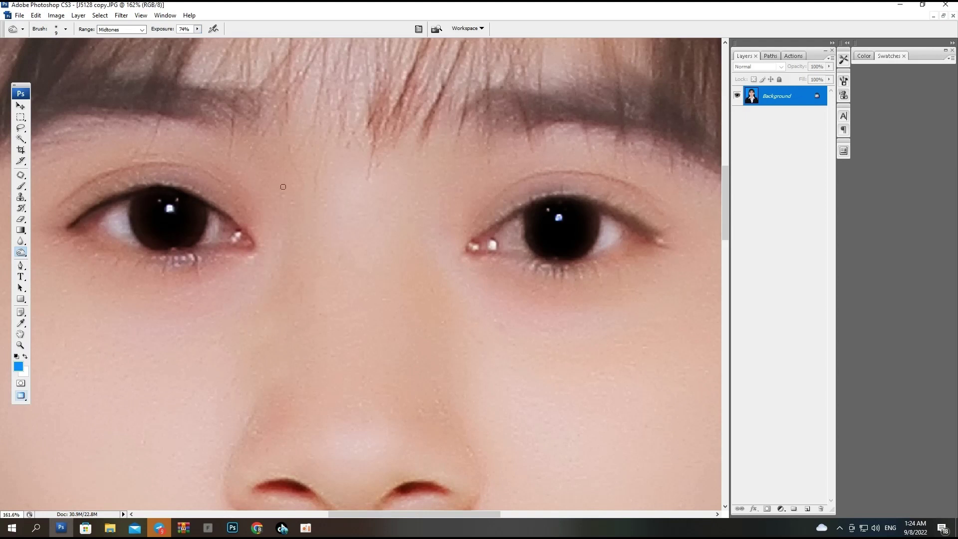
Step: Enlarge the Burn brush to 20 px and darken the upper lash line of the right-hand eye
key(ctrl+minus)
key(ctrl+minus)
key(ctrl+minus)
key(ctrl+minus)
drag(373, 223, 417, 265)
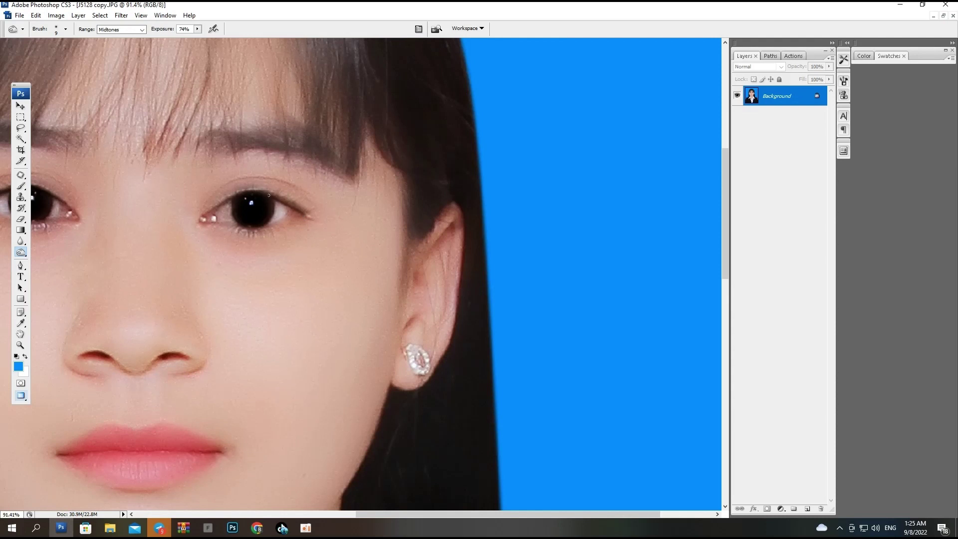
key(ctrl+z)
right_click(314, 207)
mouse_move(327, 226)
mouse_down()
mouse_move(335, 227)
mouse_move(265, 197)
mouse_up()
Step: Examine the retouched portrait as a whole and closer up around the face and collar
key(ctrl+minus)
key(ctrl+minus)
key(ctrl+minus)
key(ctrl+minus)
key(ctrl+minus)
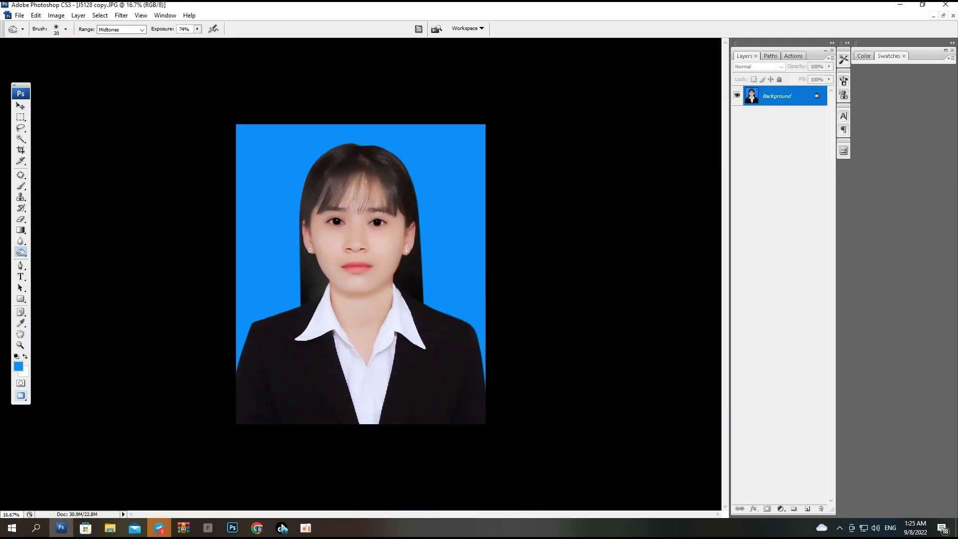
key(ctrl+plus)
key(ctrl+plus)
drag(261, 272, 292, 271)
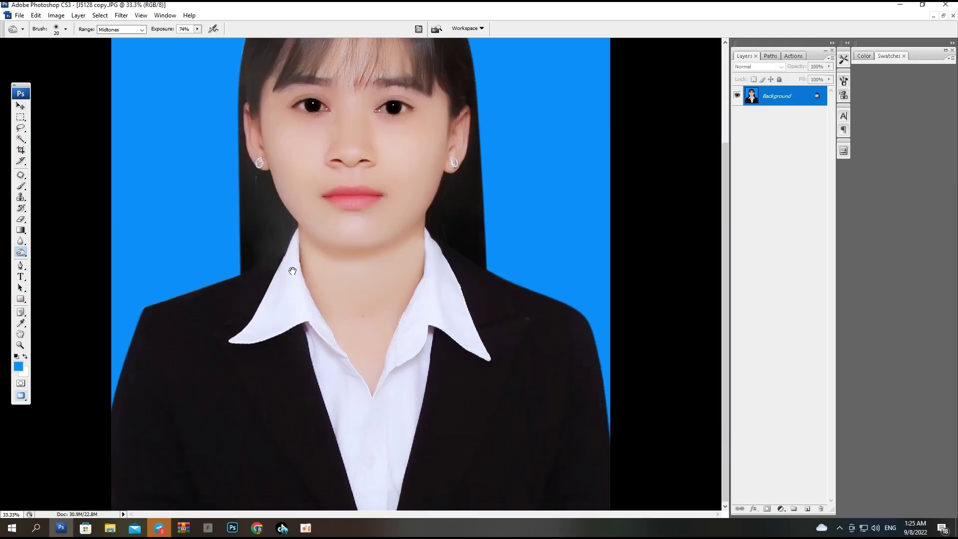
alt+click(292, 271)
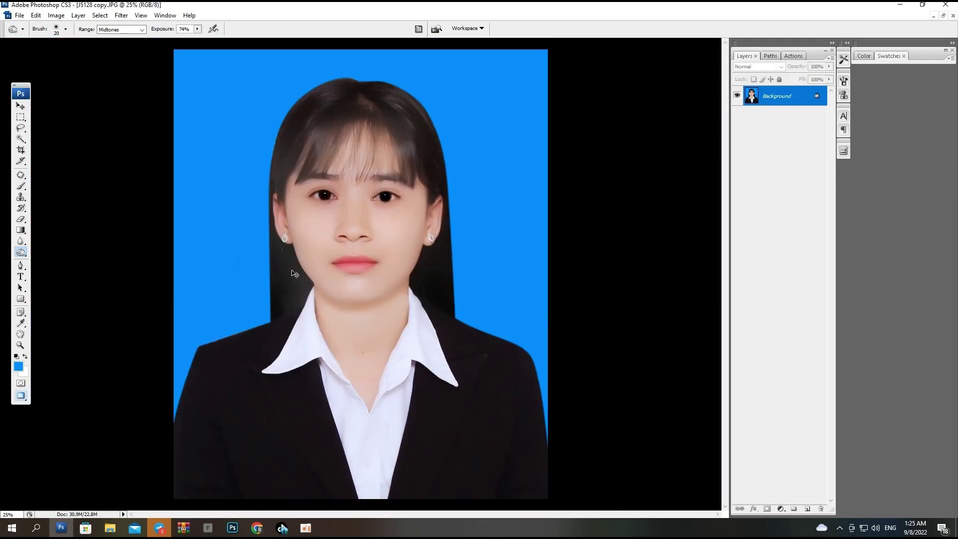
alt+click(378, 296)
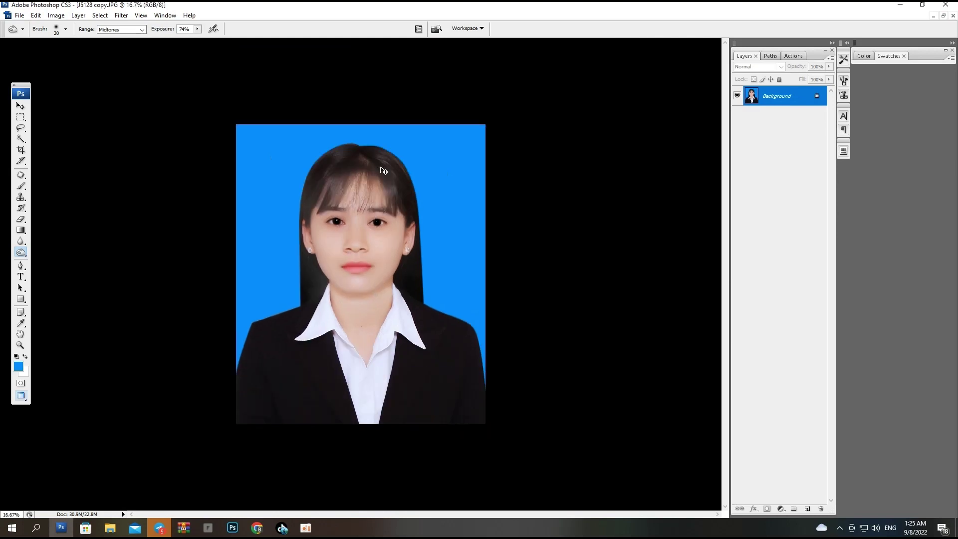
key(ctrl+plus)
key(ctrl+plus)
key(ctrl+minus)
key(ctrl+minus)
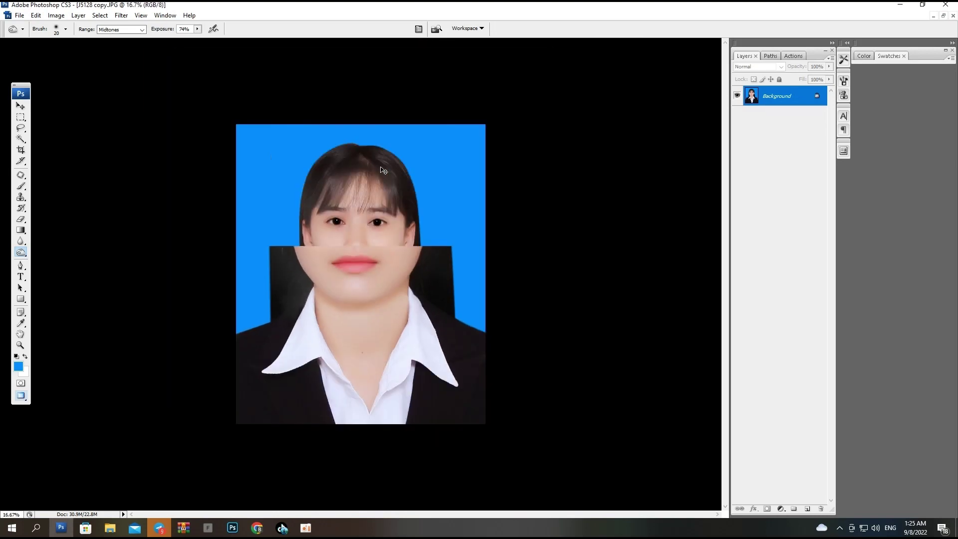